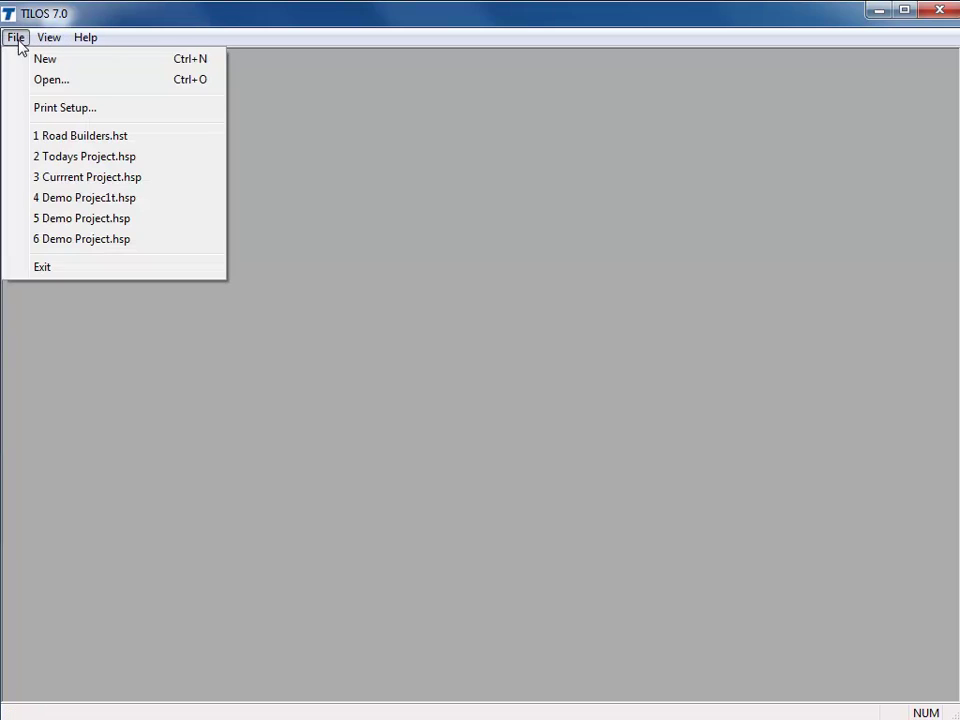
Start a new project based on the Road Builders.hst template
{"action": "left_click", "coordinate": [36, 61]}
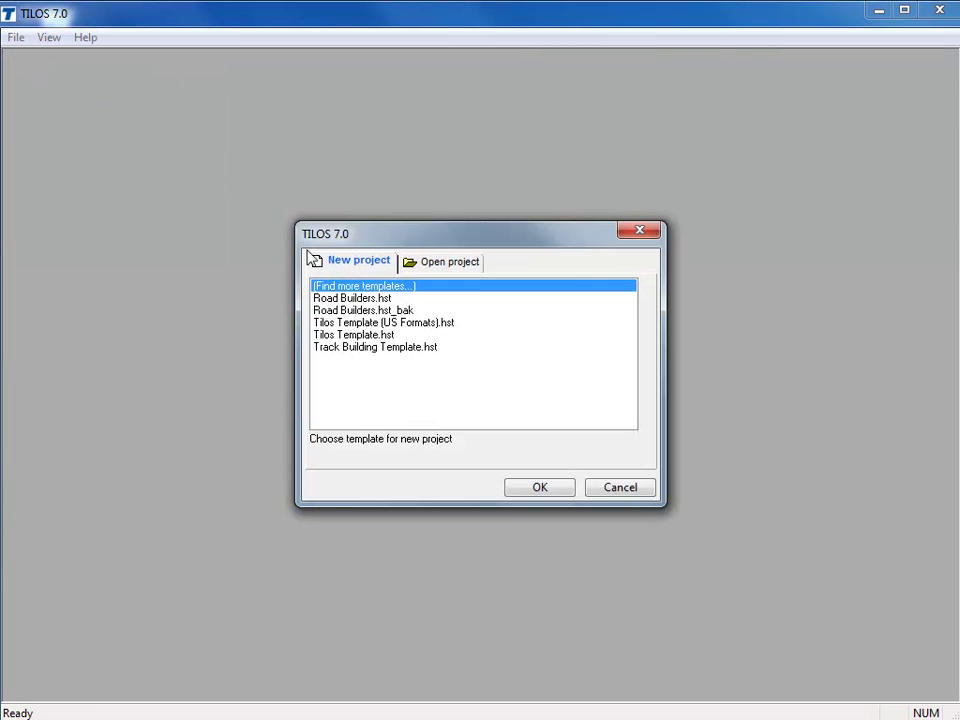
{"action": "left_click", "coordinate": [349, 299]}
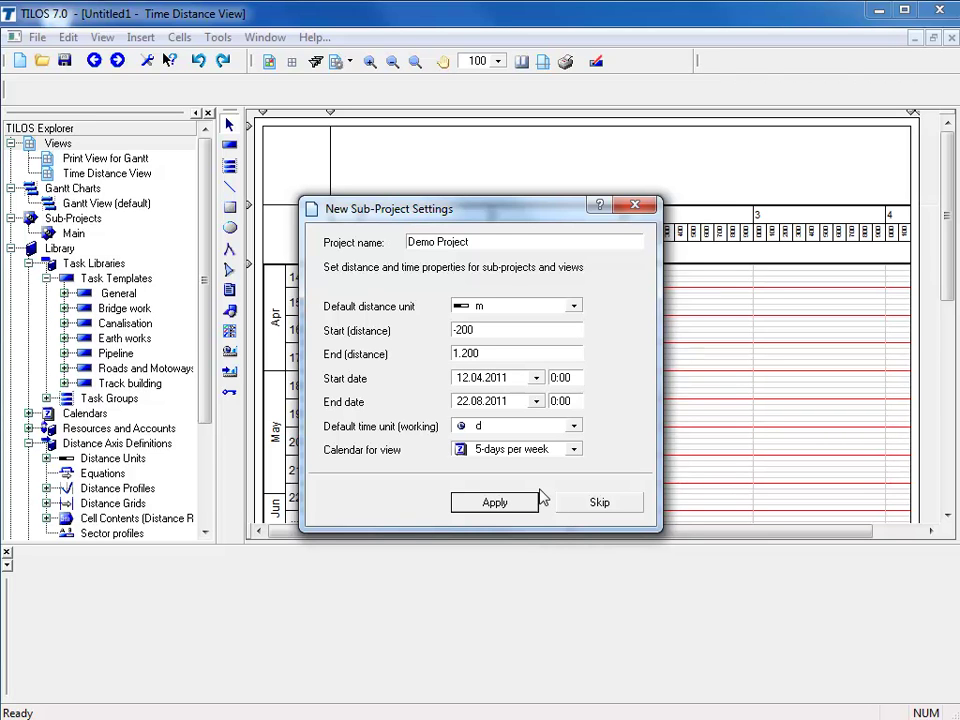
Rename the sub-project from Demo to 'Todays Project' and set its end distance to 4200
{"action": "left_click", "coordinate": [436, 250]}
{"action": "left_click", "coordinate": [436, 248]}
{"action": "key", "text": "BackSpace"}
{"action": "key", "text": "BackSpace"}
{"action": "key", "text": "BackSpace"}
{"action": "key", "text": "BackSpace"}
{"action": "type", "text": "Todays"}
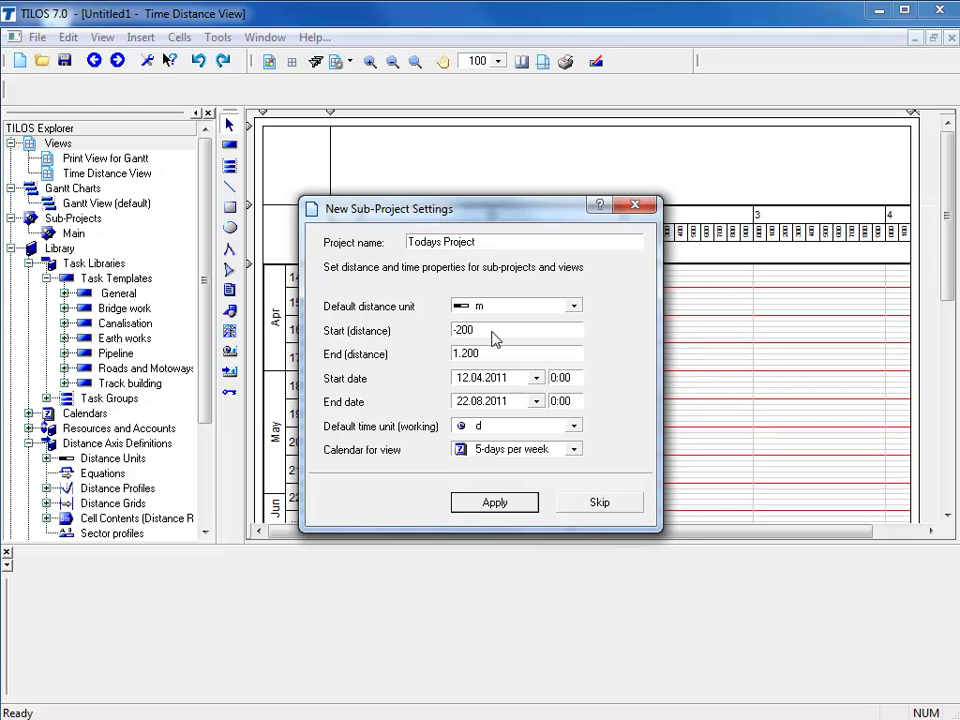
{"action": "double_click", "coordinate": [489, 356]}
{"action": "type", "text": "4200"}
Set the sub-project start date to 18.04.2011 and end date to 29.08.2011
{"action": "left_click", "coordinate": [538, 380]}
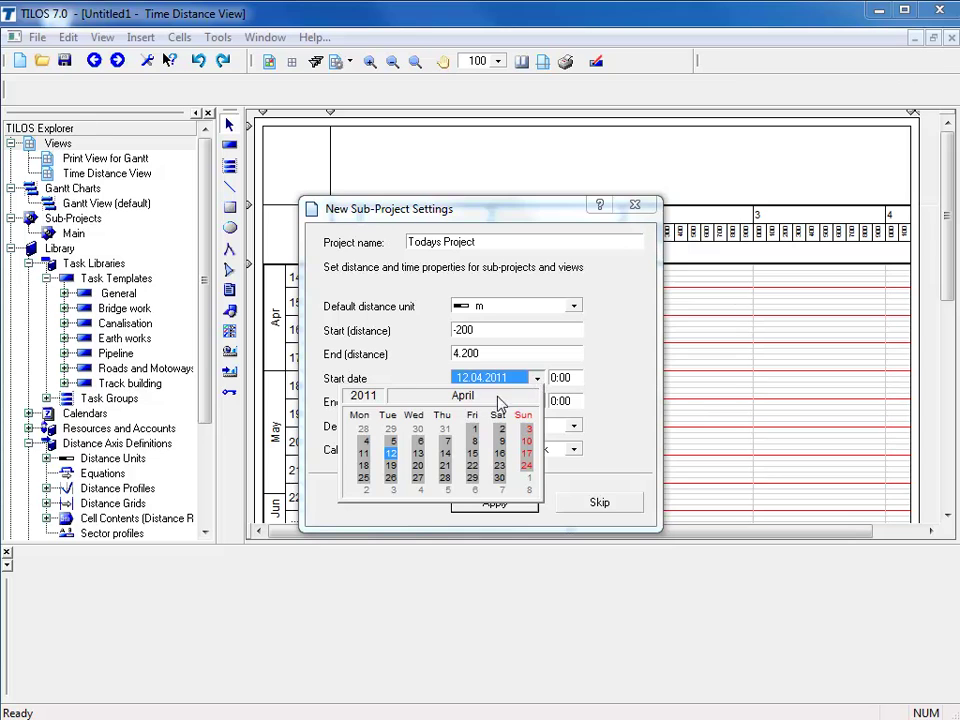
{"action": "left_click", "coordinate": [364, 465]}
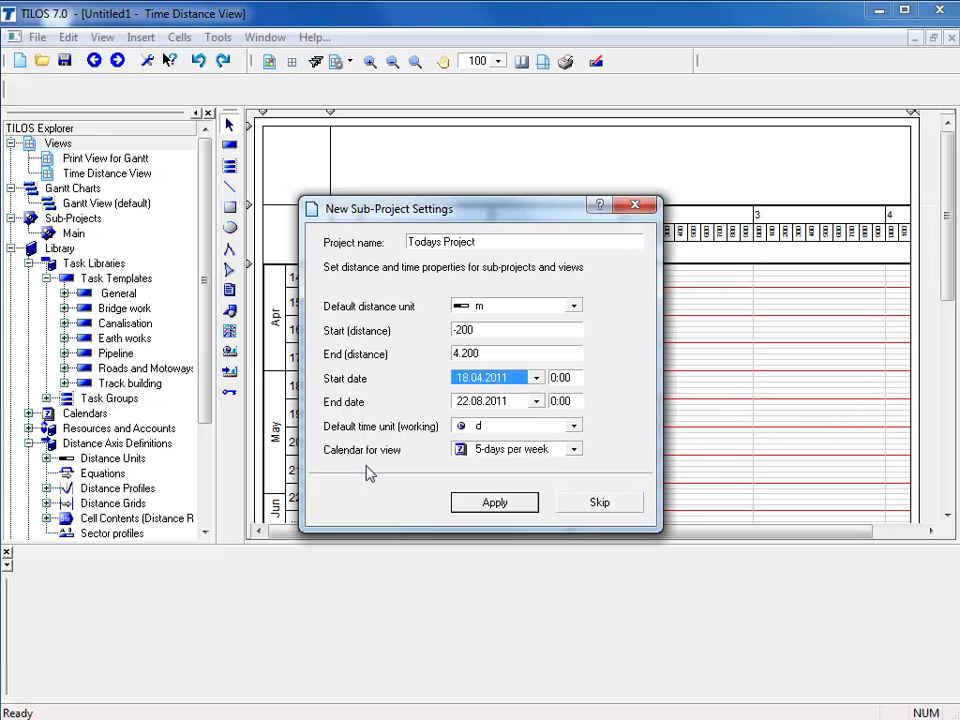
{"action": "left_click", "coordinate": [537, 402]}
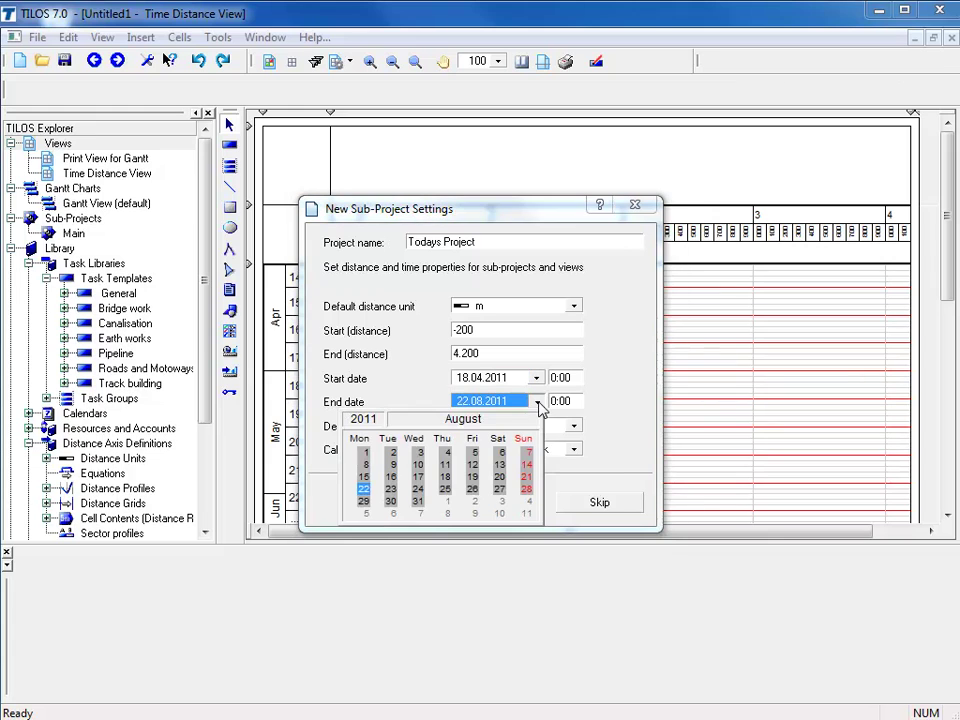
{"action": "left_click", "coordinate": [363, 502]}
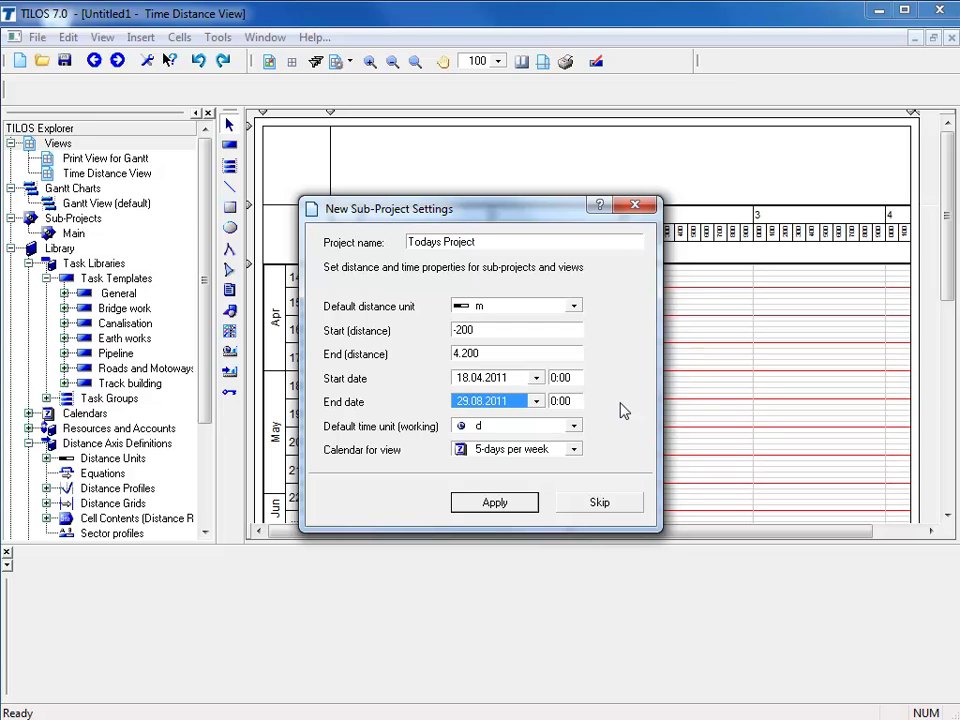
{"action": "left_click", "coordinate": [546, 430]}
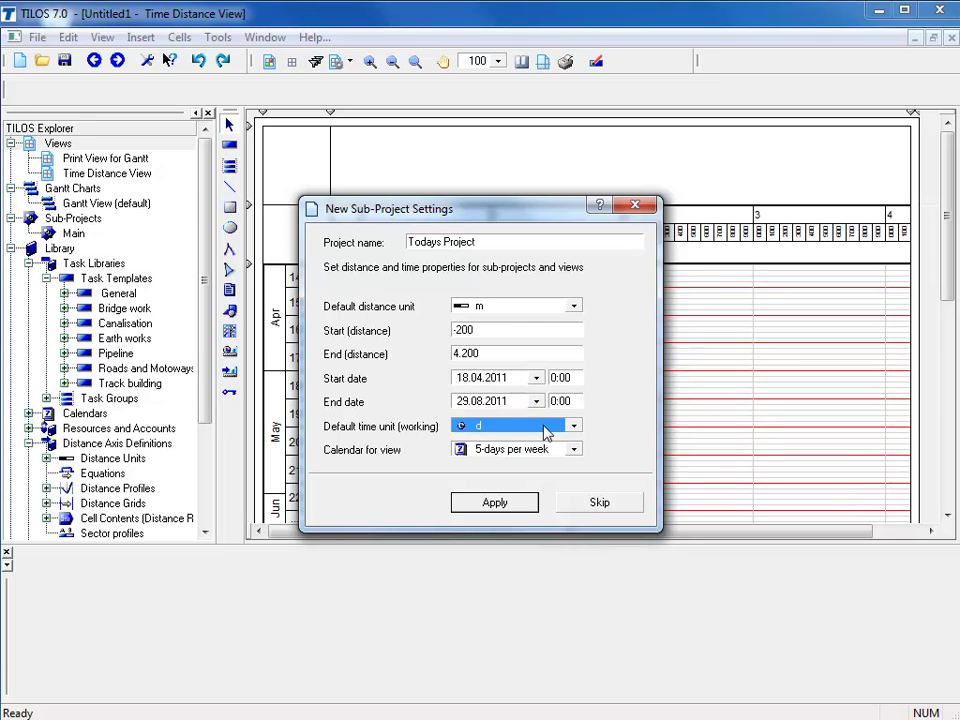
Apply the sub-project settings and save the project as Todays Project.hsp
{"action": "left_click", "coordinate": [521, 504]}
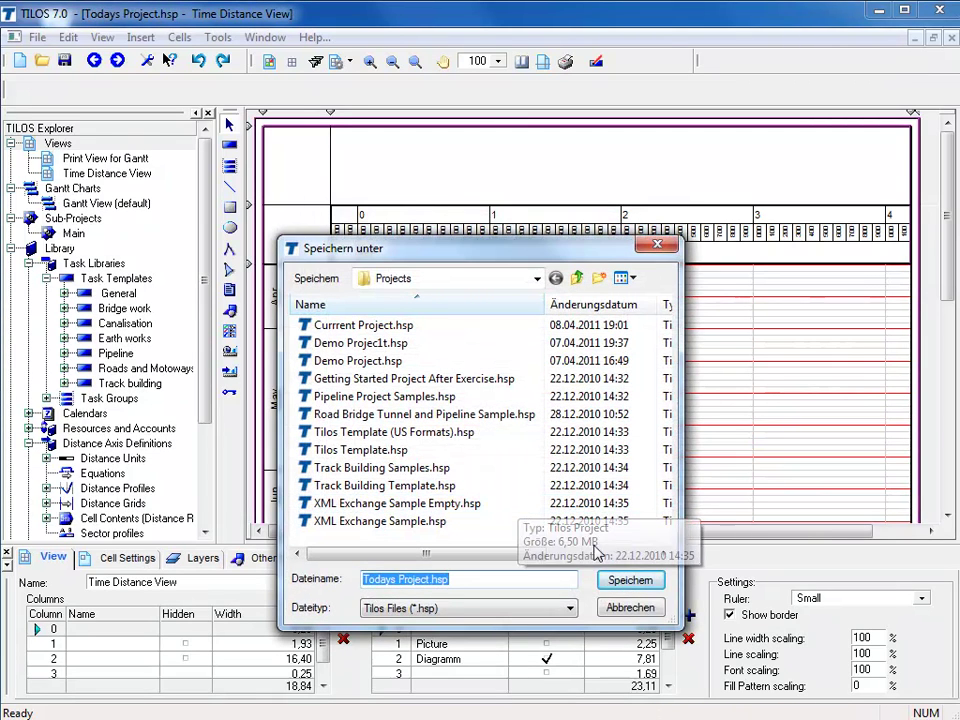
{"action": "left_click", "coordinate": [630, 580]}
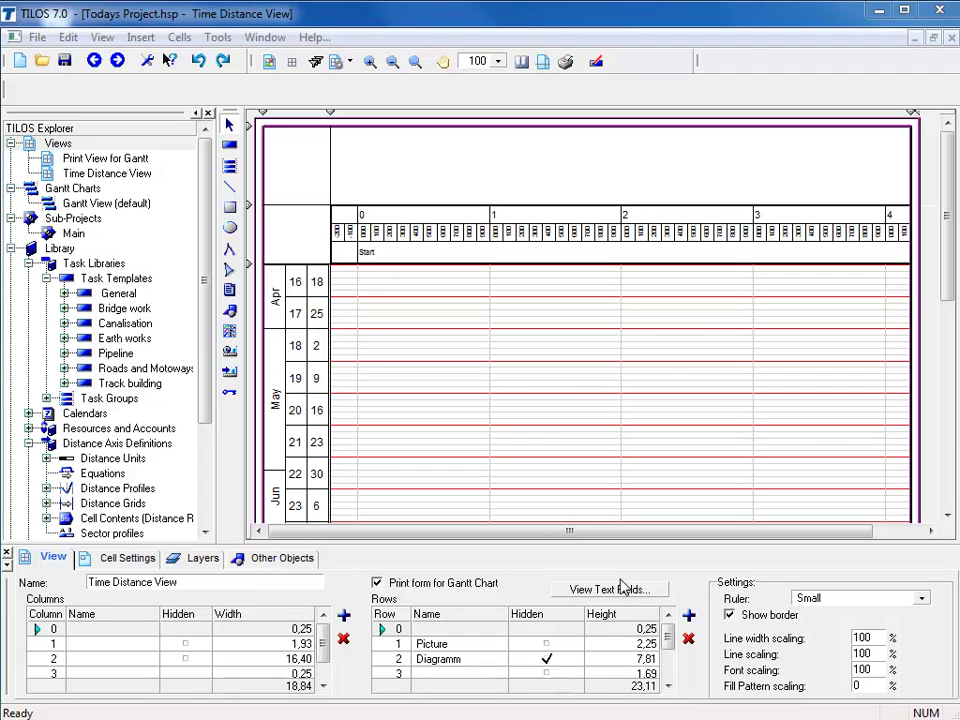
{"action": "left_click", "coordinate": [450, 400]}
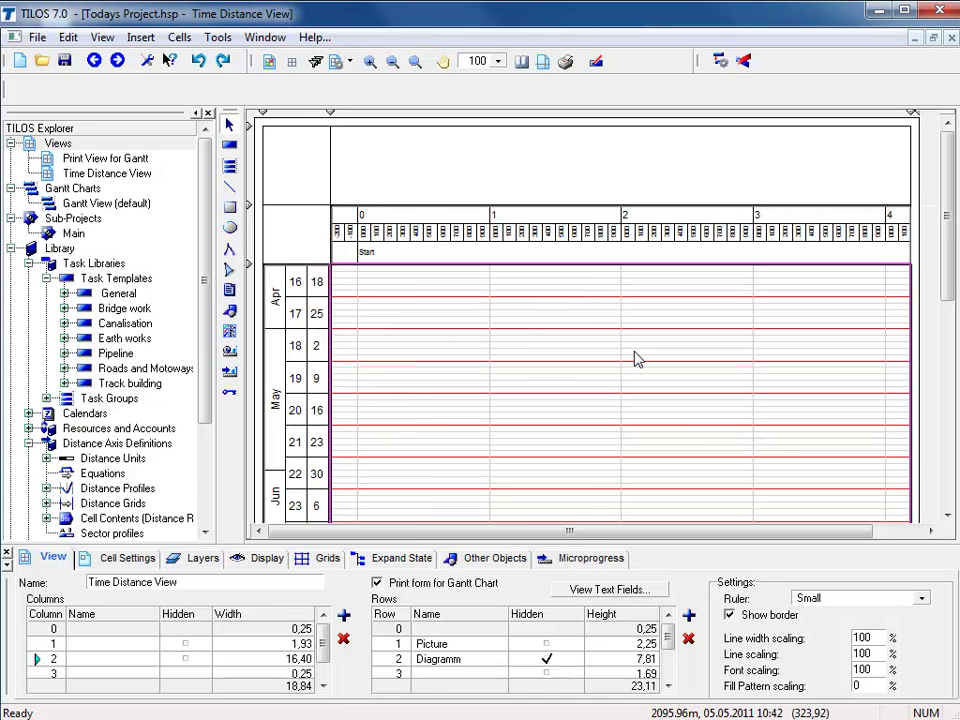
Select the top header cell and drag out a graphic object area above the distance scale
{"action": "left_click", "coordinate": [582, 180]}
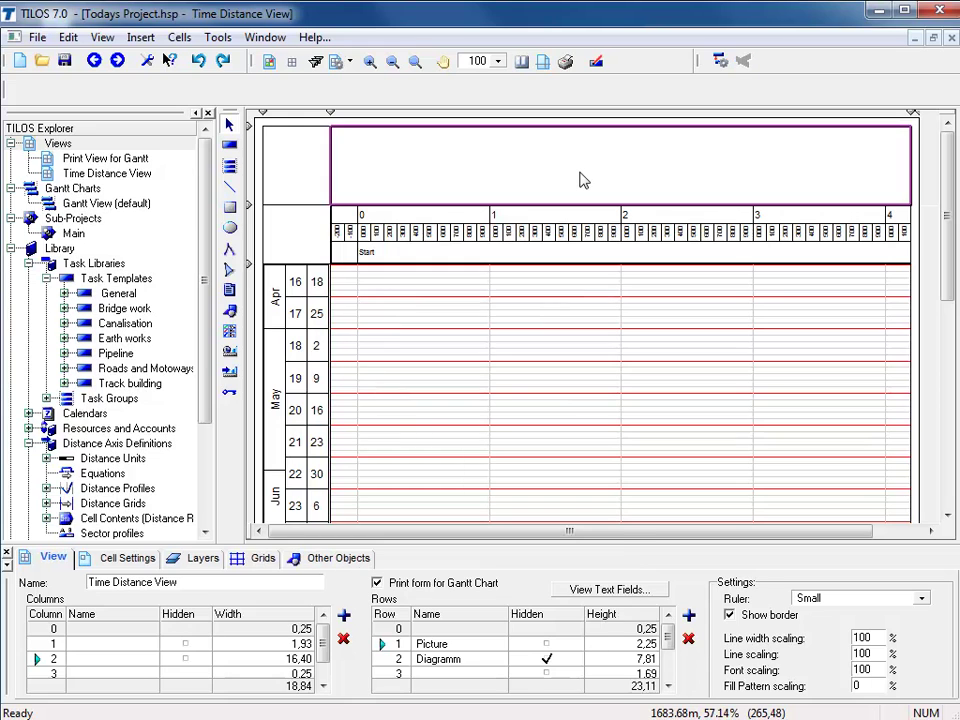
{"action": "left_click", "coordinate": [236, 316]}
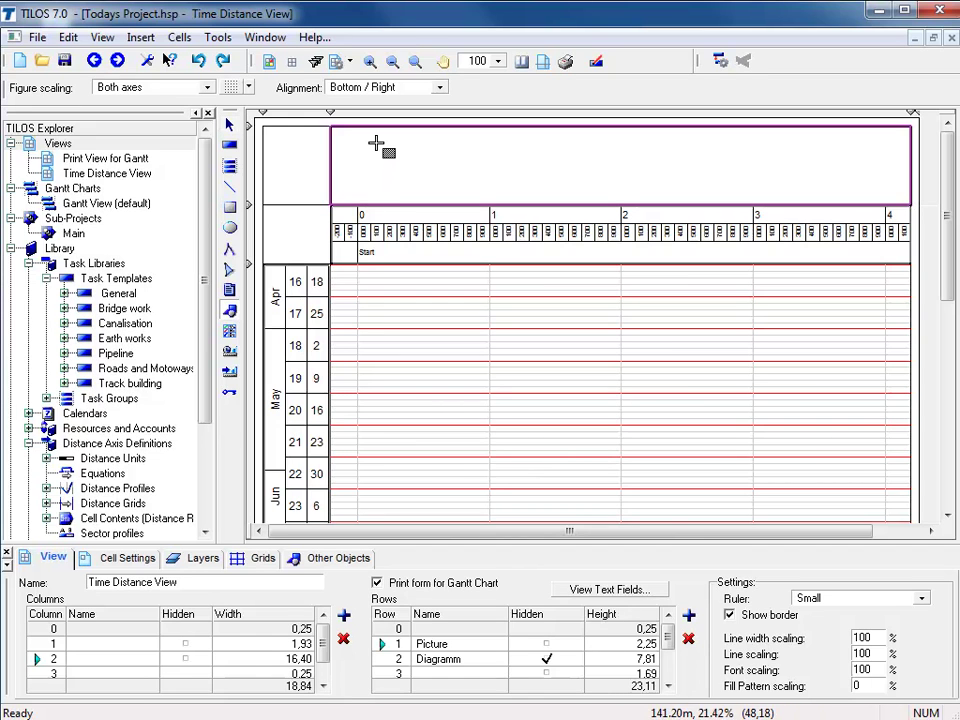
{"action": "left_click_drag", "start_coordinate": [376, 136], "coordinate": [547, 190]}
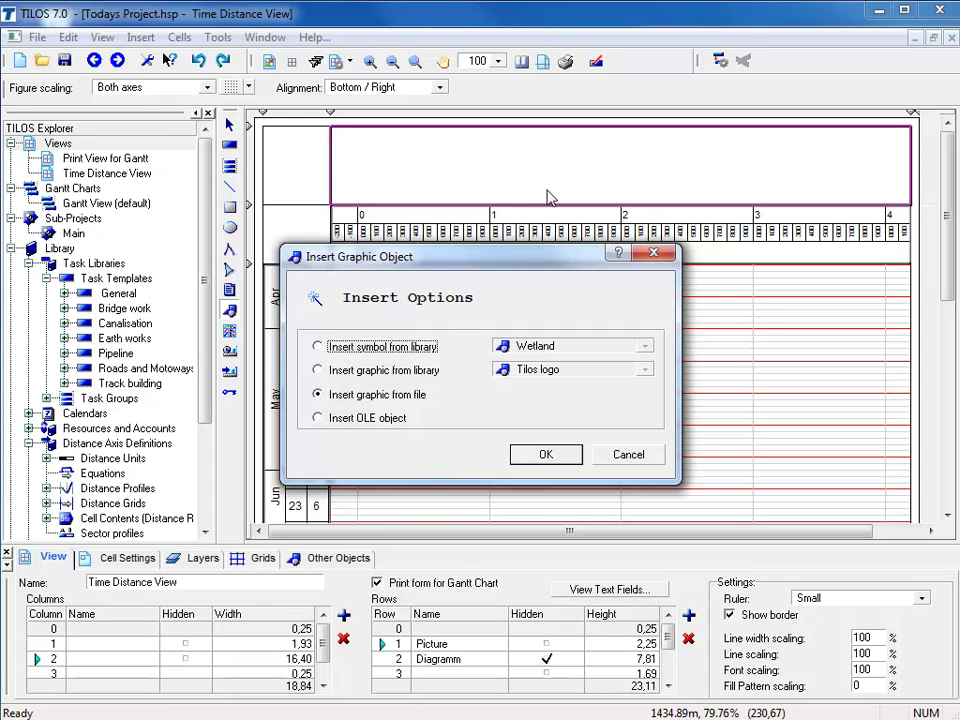
Choose 'Insert graphic from file' in the Insert Graphic Object dialog and confirm
{"action": "left_click", "coordinate": [317, 347]}
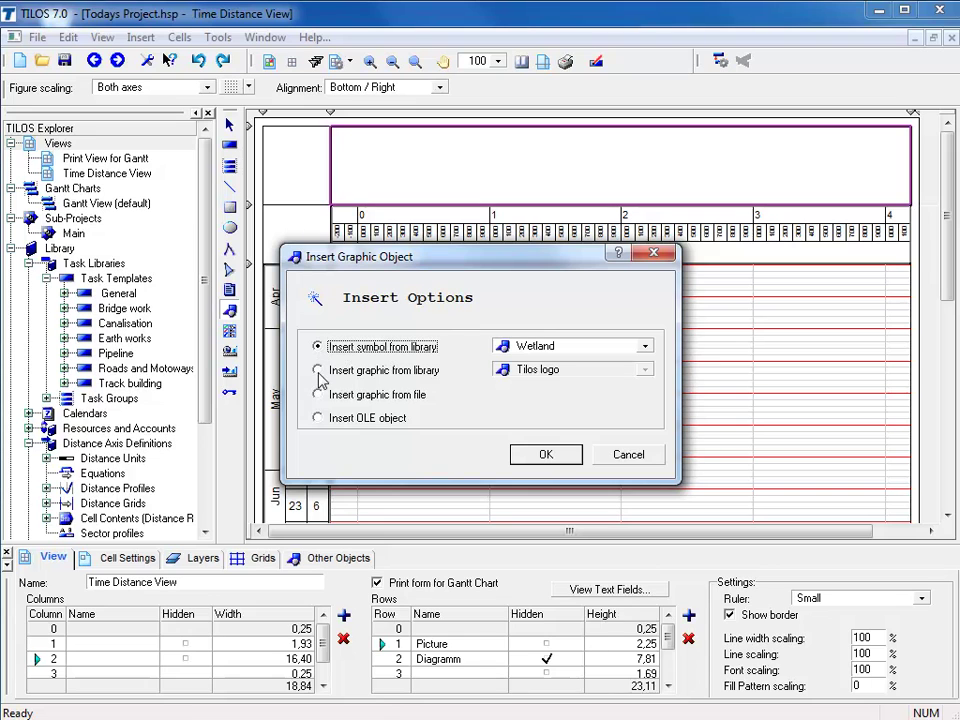
{"action": "left_click", "coordinate": [318, 371]}
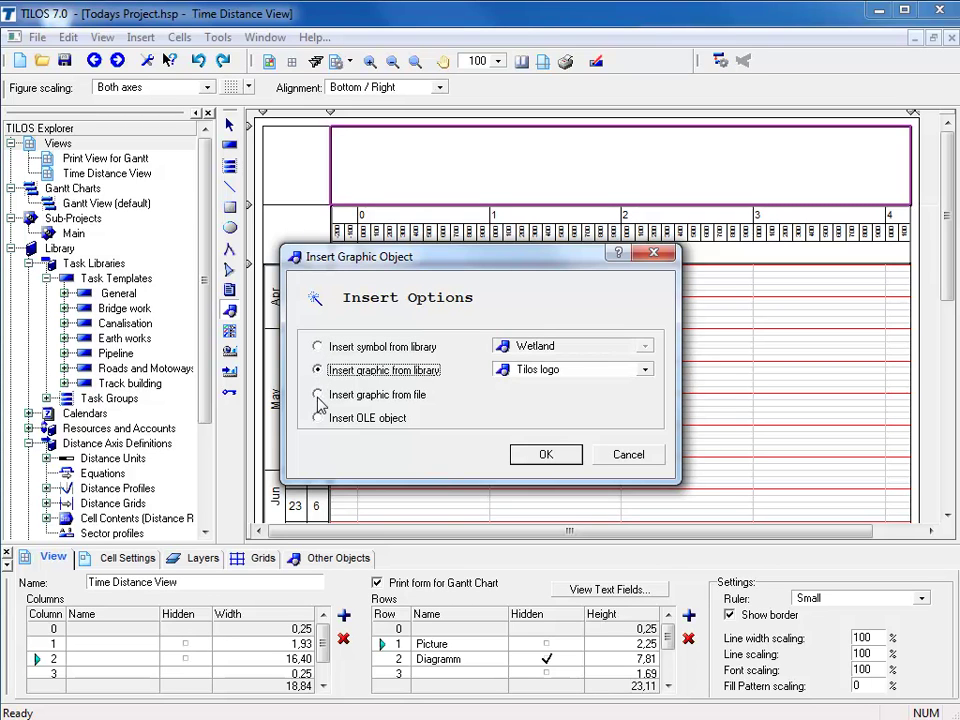
{"action": "left_click", "coordinate": [318, 395]}
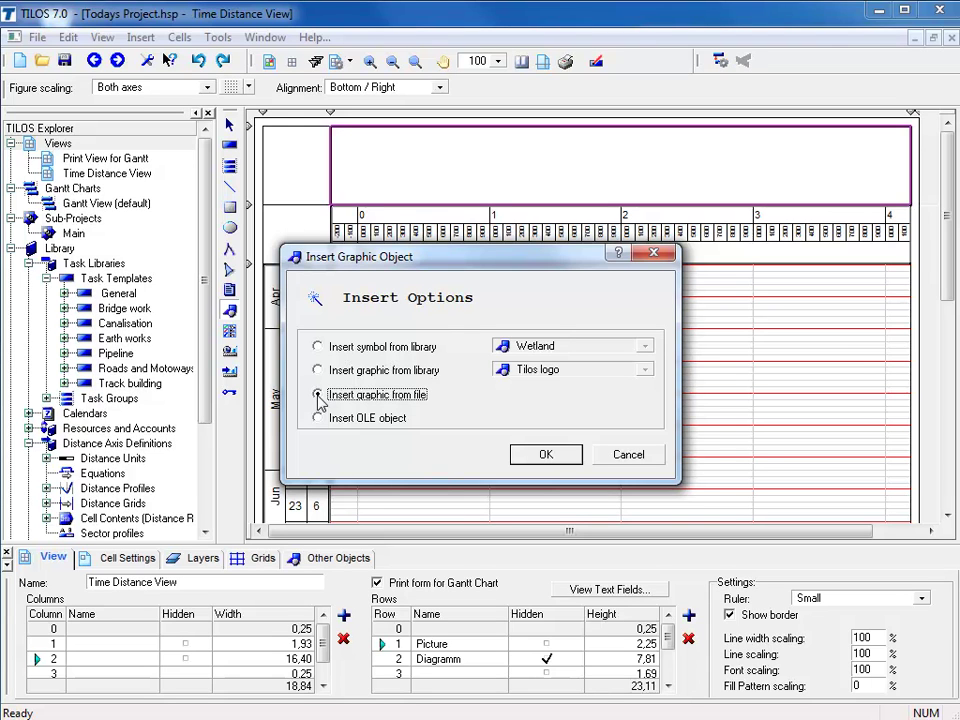
{"action": "left_click", "coordinate": [318, 419]}
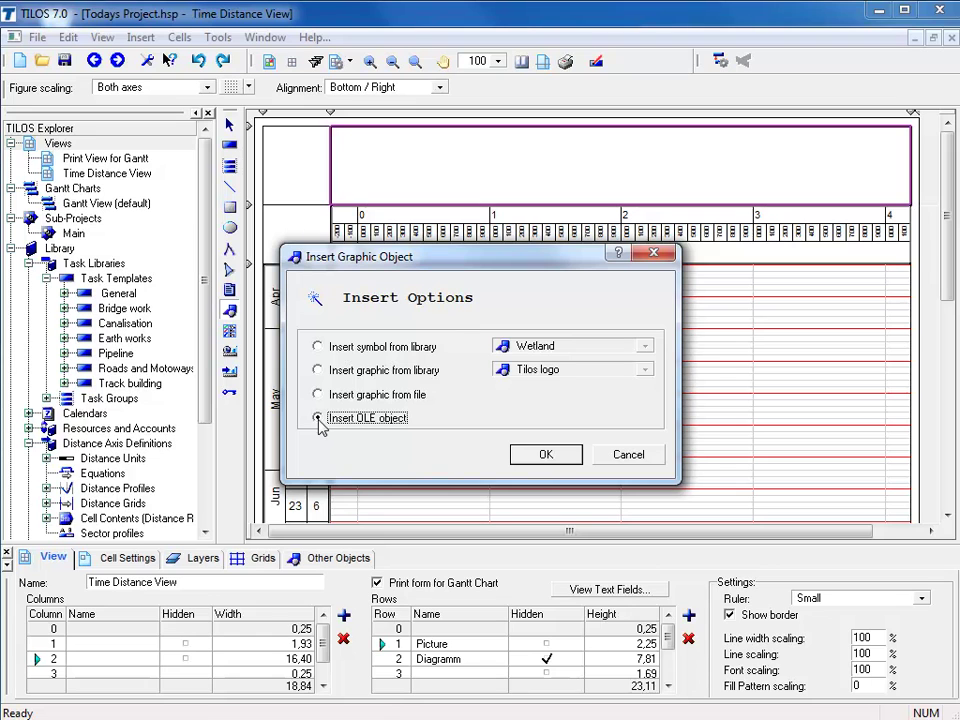
{"action": "left_click", "coordinate": [318, 396]}
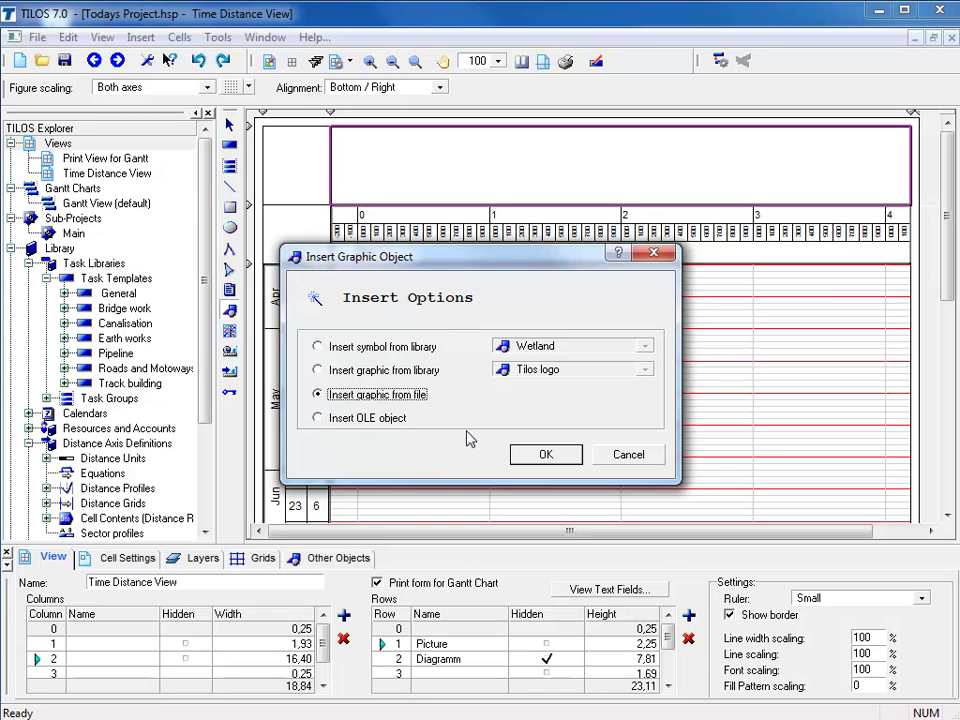
{"action": "left_click", "coordinate": [537, 456]}
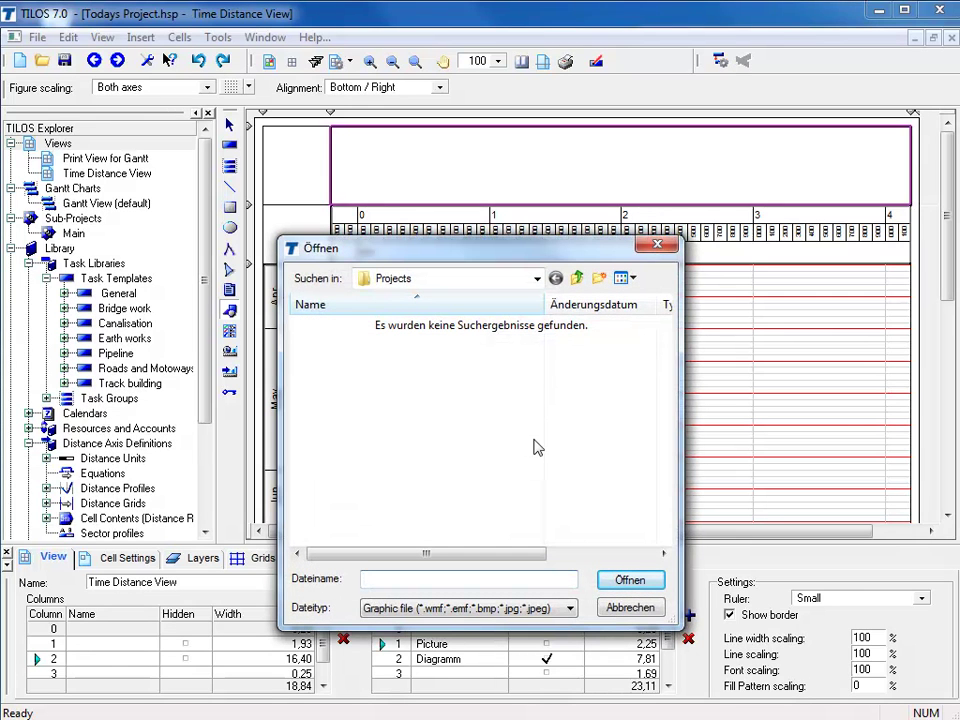
Insert Road map.jpg from the TILOS7-Data Addon folder into the header
{"action": "left_click", "coordinate": [577, 281]}
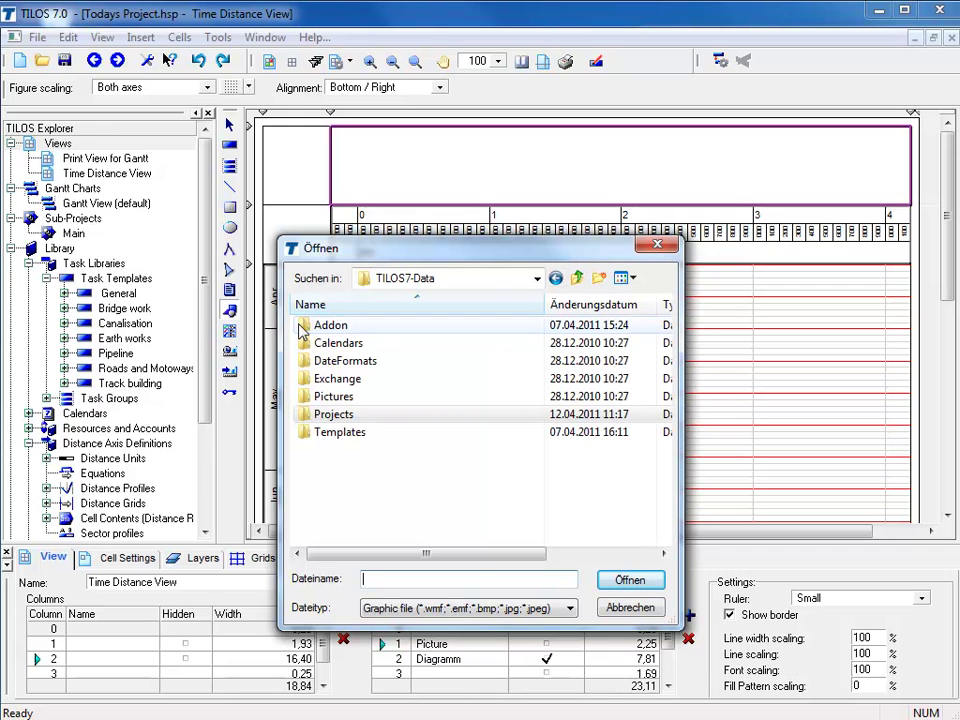
{"action": "left_click", "coordinate": [302, 326]}
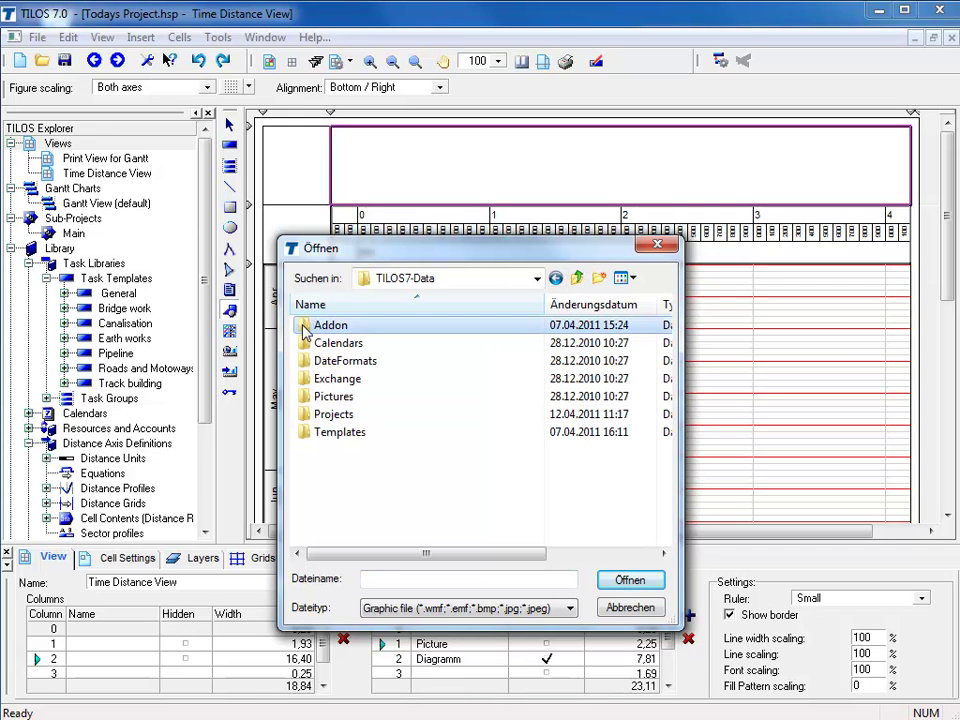
{"action": "double_click", "coordinate": [302, 328]}
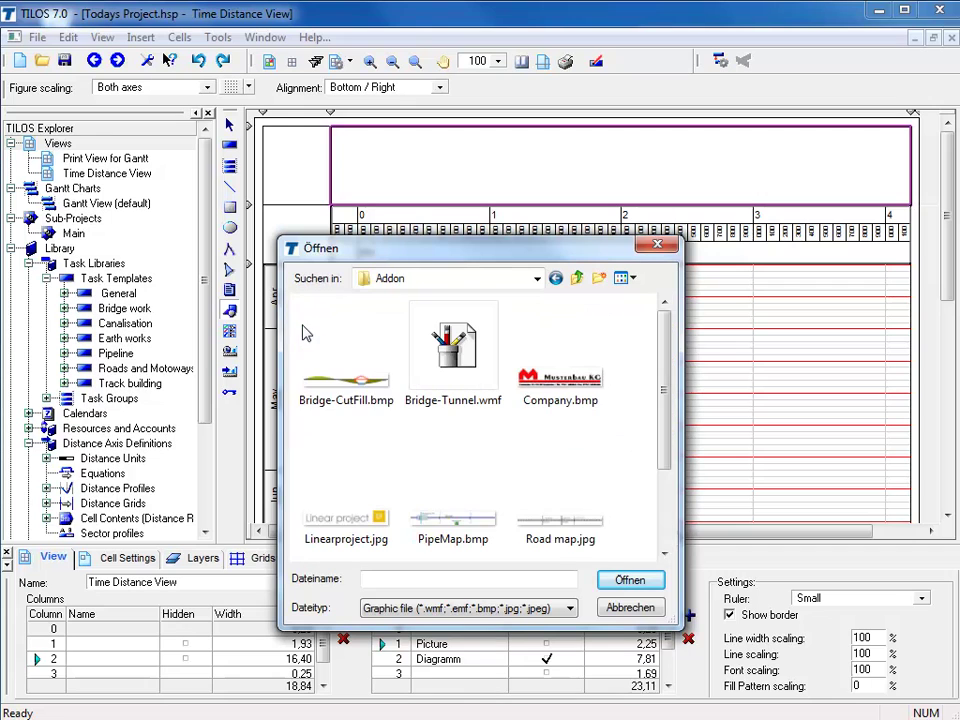
{"action": "left_click", "coordinate": [553, 476]}
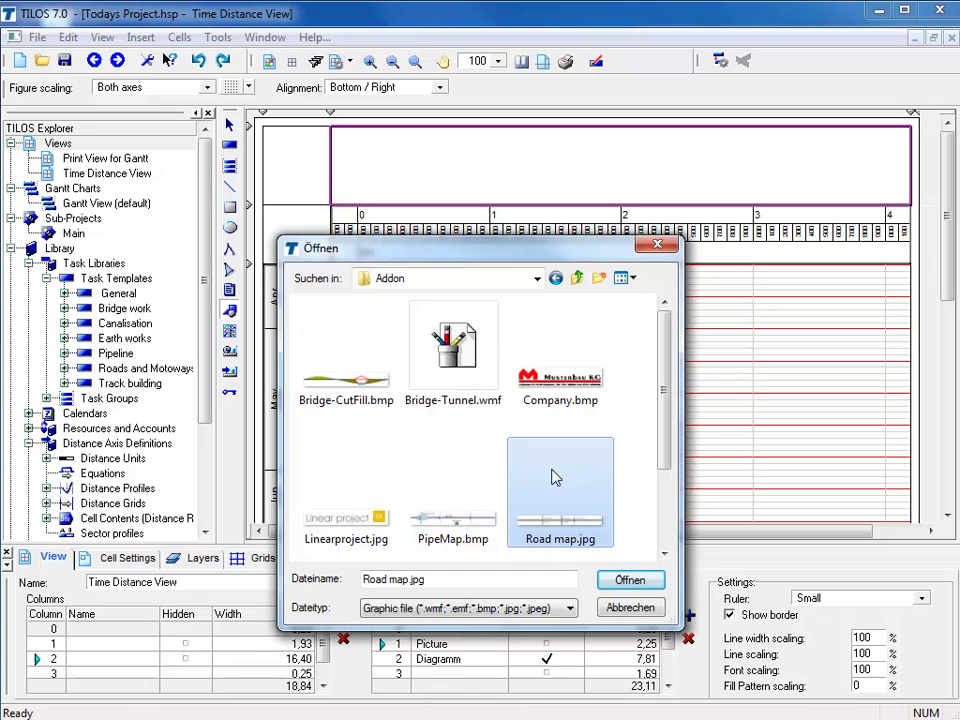
{"action": "left_click", "coordinate": [630, 582]}
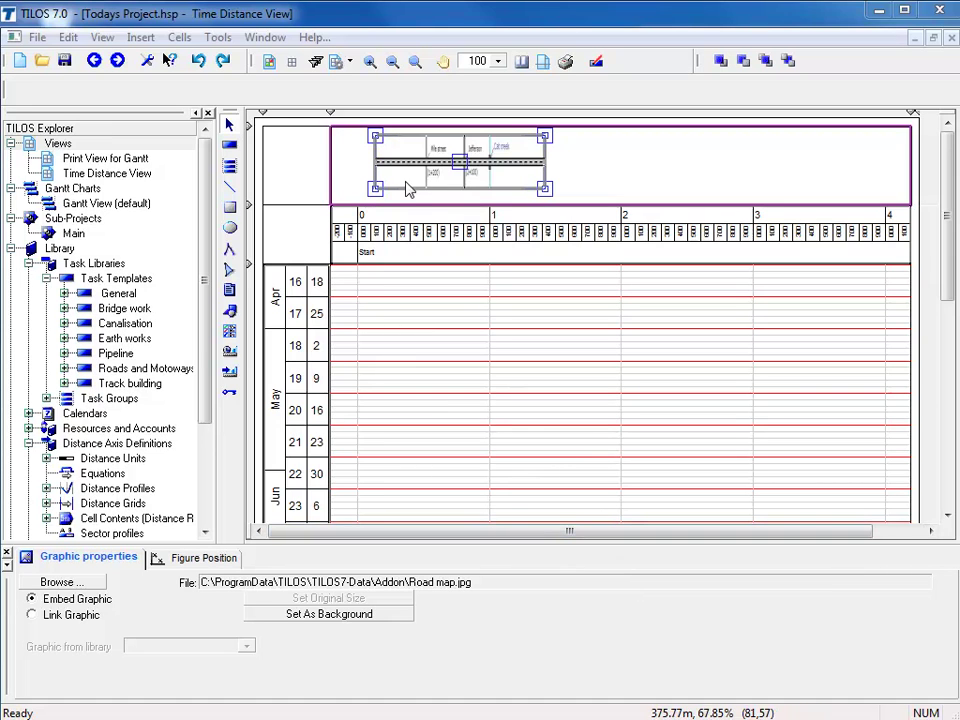
Stretch the road map picture taller, narrow its right side, then deselect it
{"action": "left_click_drag", "start_coordinate": [388, 189], "coordinate": [388, 196]}
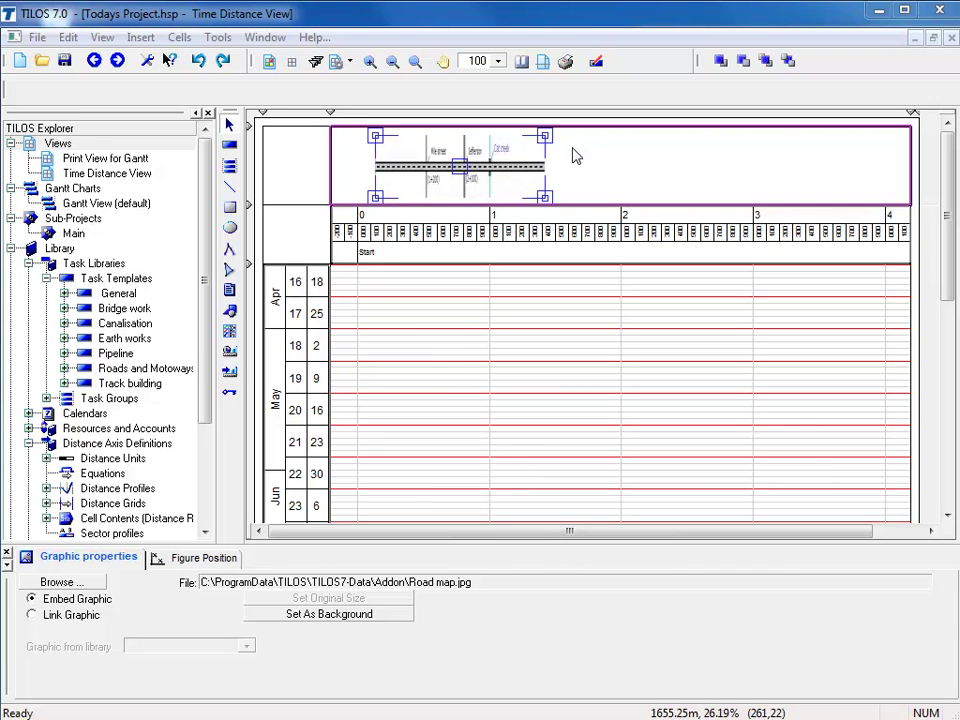
{"action": "left_click_drag", "start_coordinate": [545, 145], "coordinate": [806, 155]}
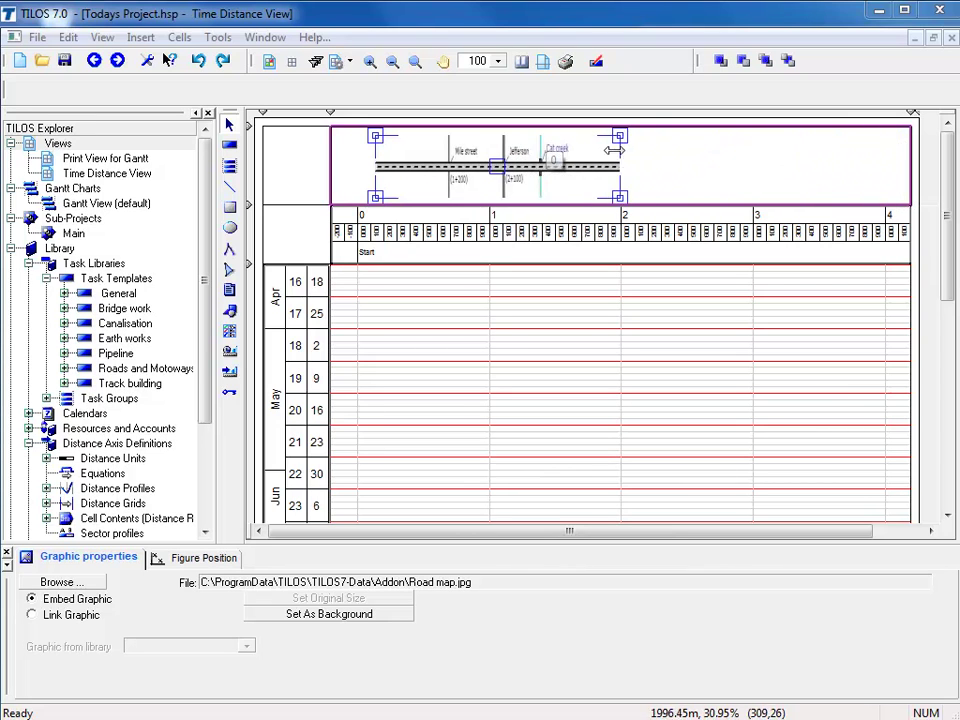
{"action": "left_click_drag", "start_coordinate": [609, 150], "coordinate": [549, 148]}
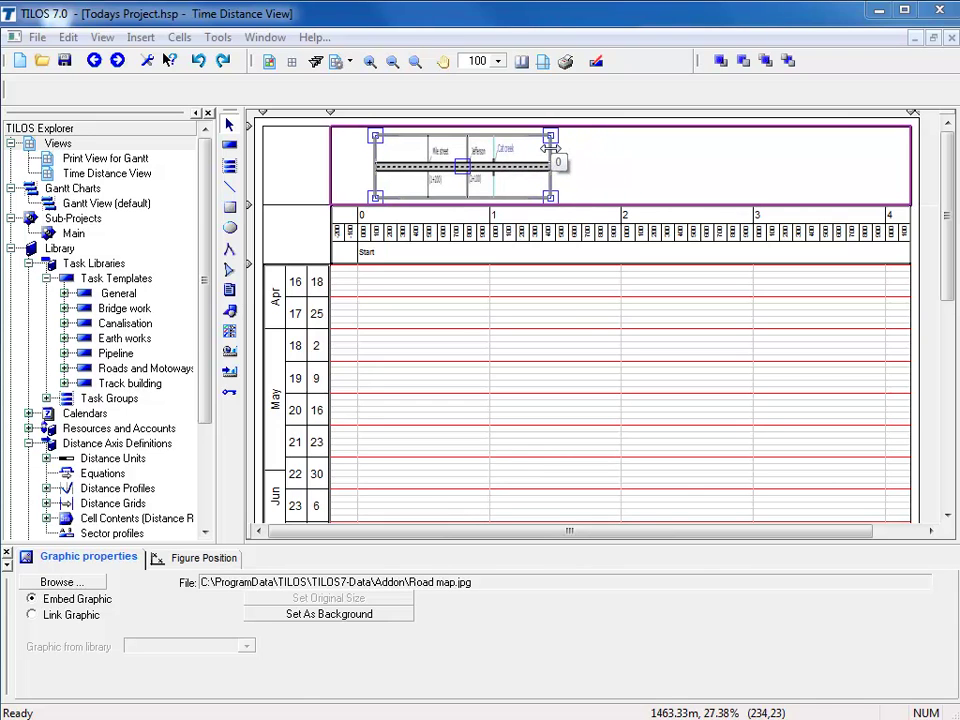
{"action": "left_click", "coordinate": [588, 318]}
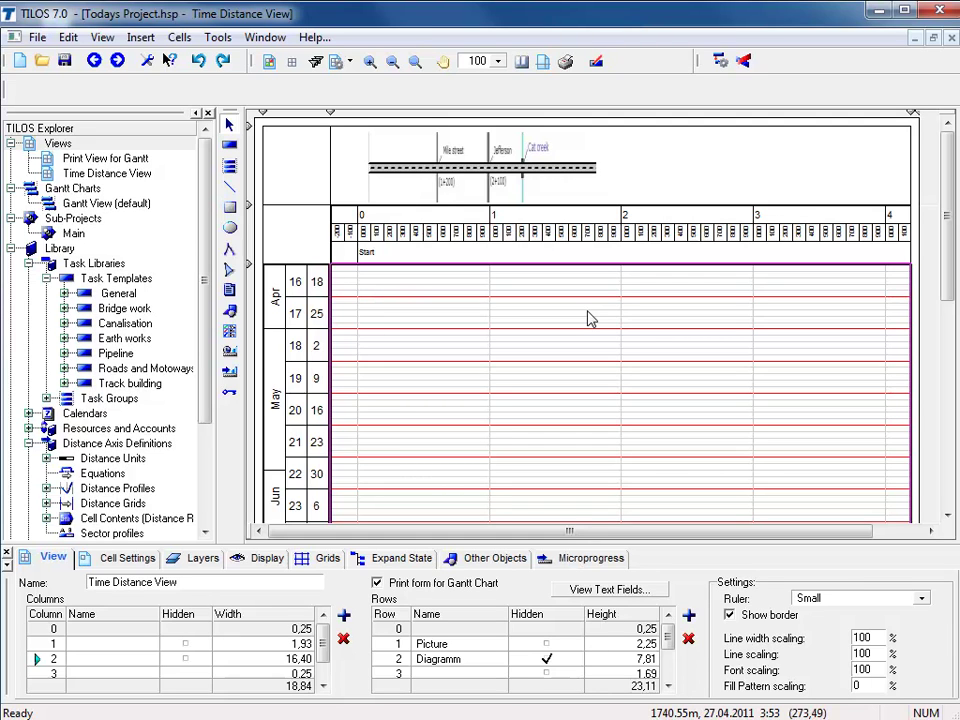
Select the road map picture and show its Figure Position settings, distance 90 to 1.820
{"action": "left_click", "coordinate": [574, 195]}
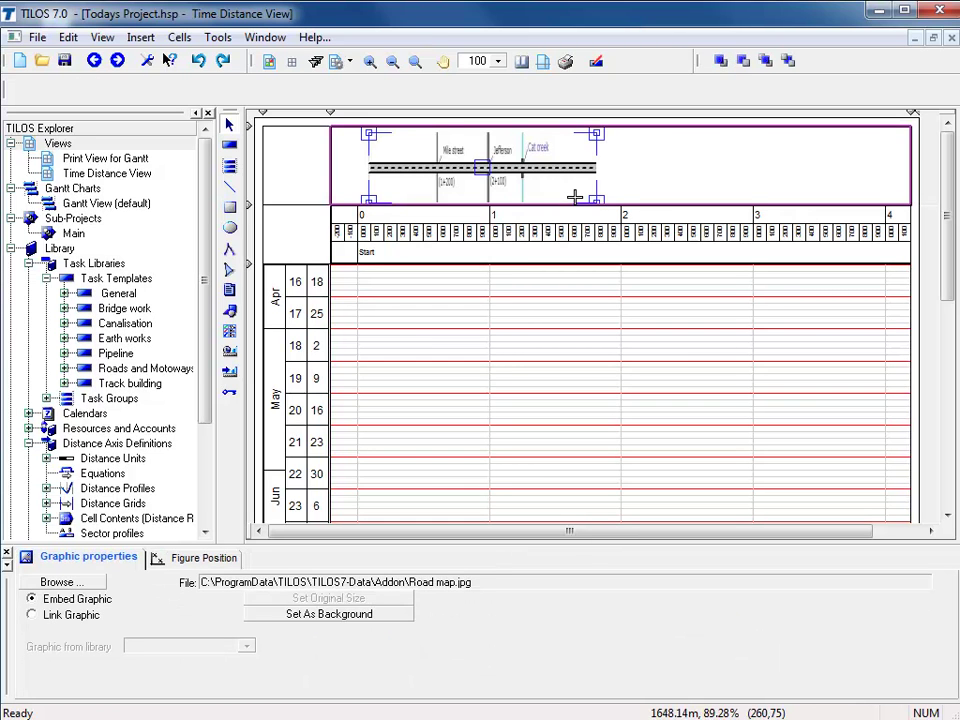
{"action": "left_click_drag", "start_coordinate": [575, 196], "coordinate": [565, 204]}
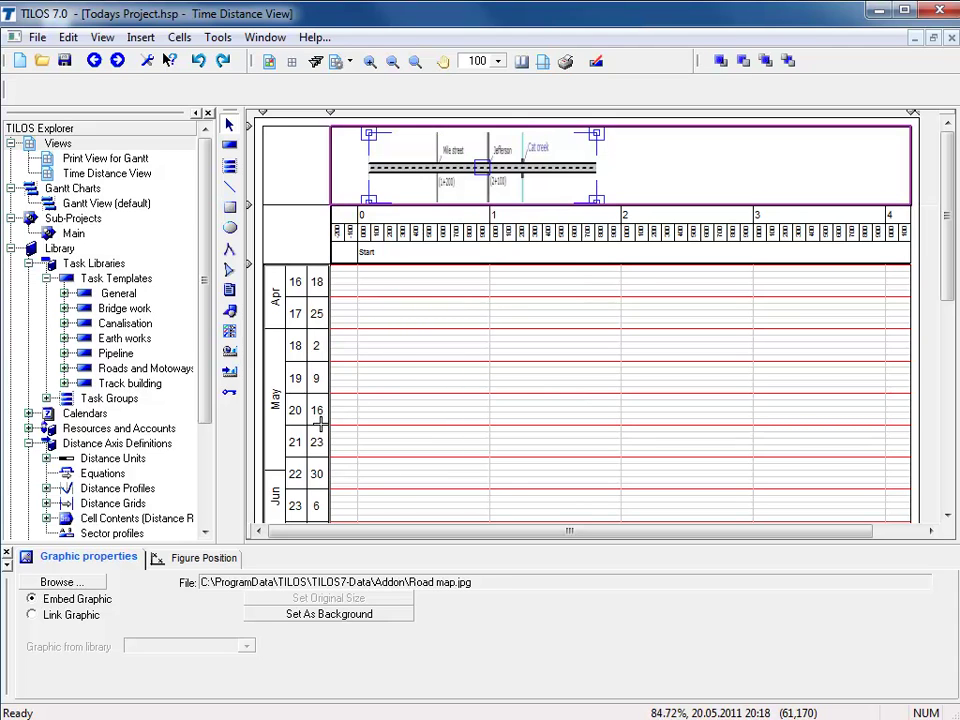
{"action": "left_click", "coordinate": [205, 558]}
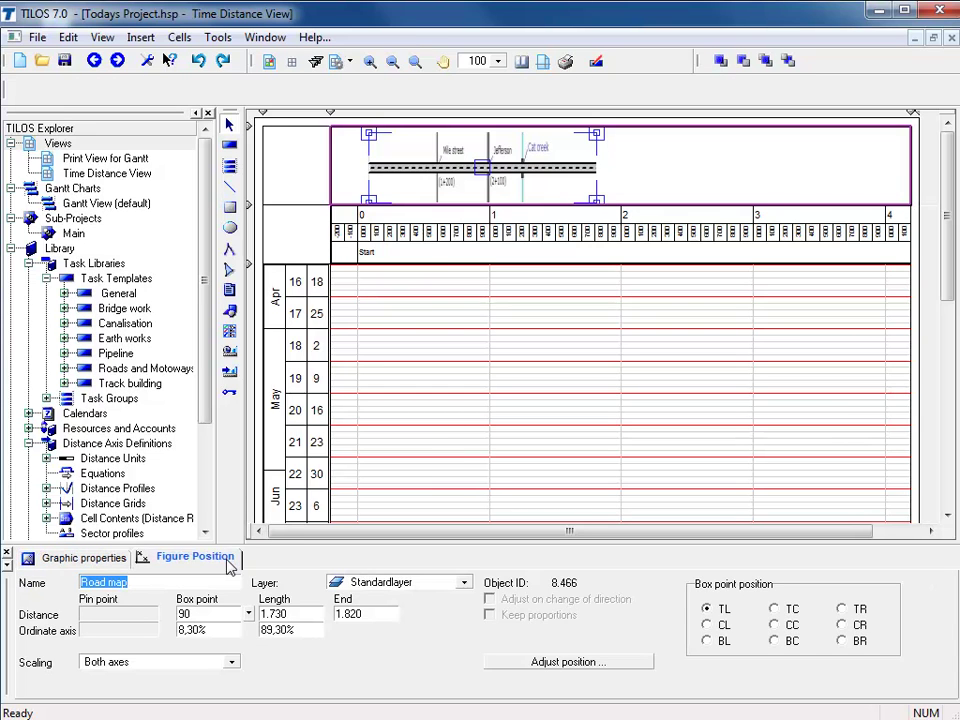
Align the road map on the distance axis with start 1200 and end 2100
{"action": "left_click", "coordinate": [566, 667]}
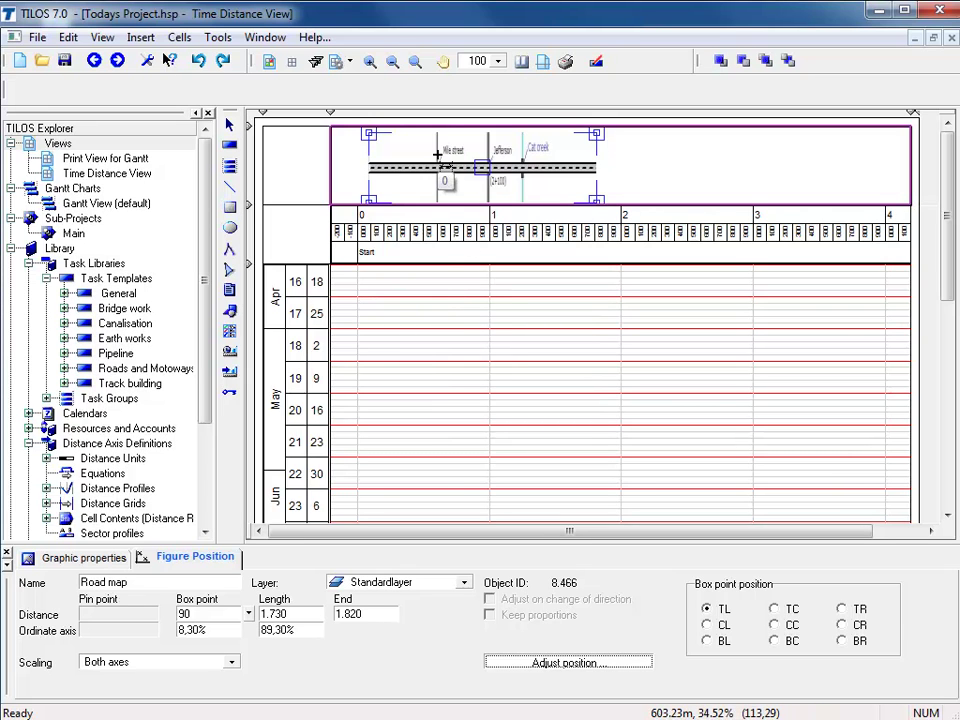
{"action": "left_click_drag", "start_coordinate": [462, 168], "coordinate": [490, 184]}
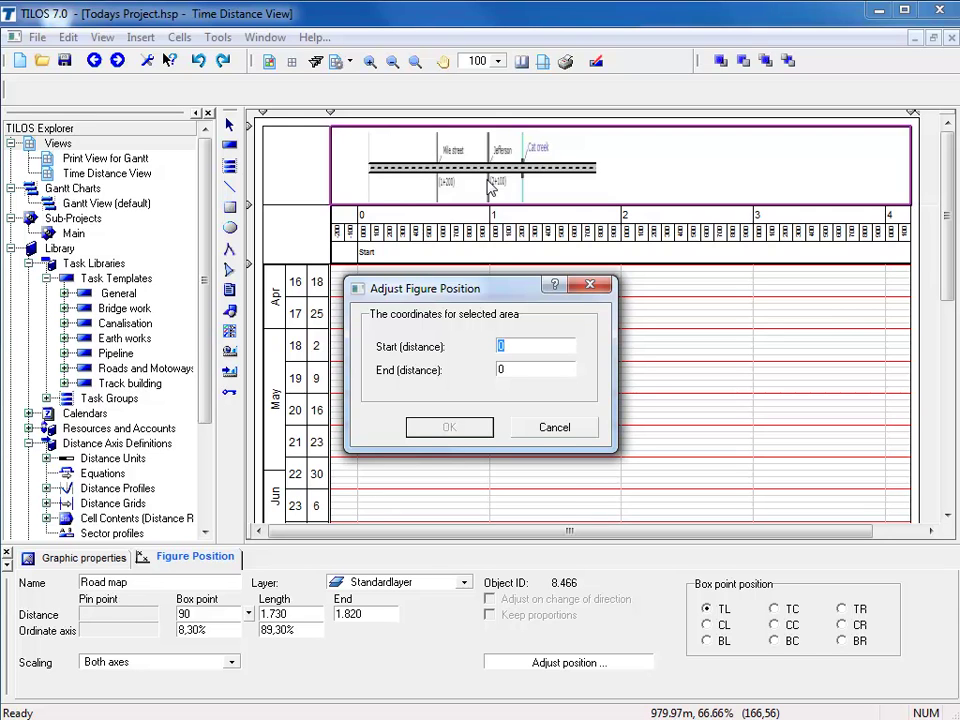
{"action": "type", "text": "1200"}
{"action": "double_click", "coordinate": [512, 372]}
{"action": "type", "text": "2100"}
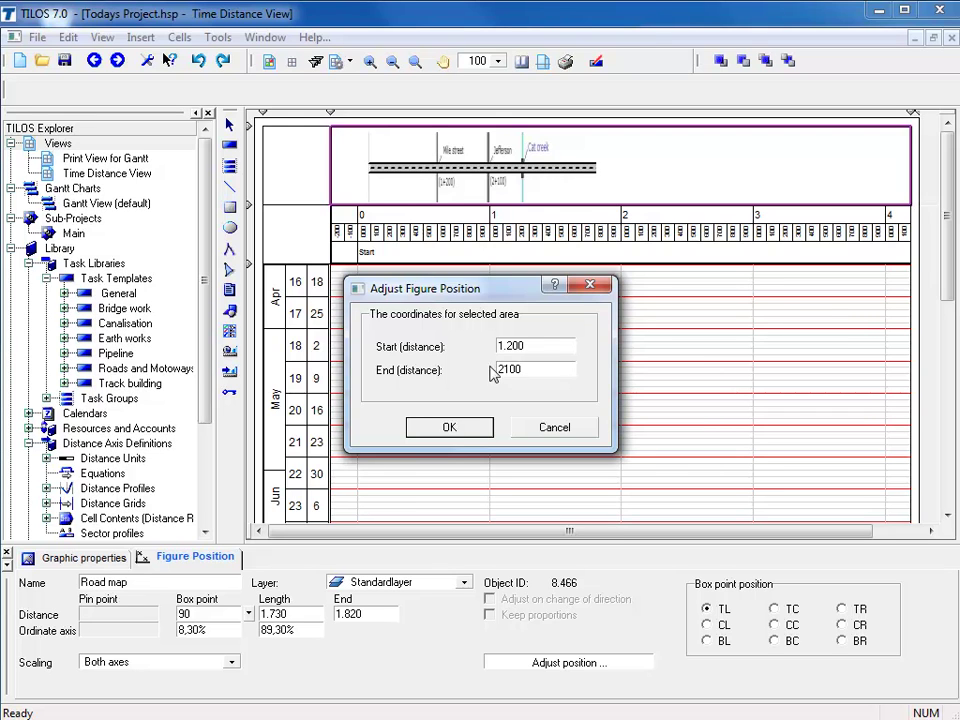
Rescale the road map to span -26 to 4.107, then widen the chart area toward the window edge
{"action": "left_click", "coordinate": [455, 430]}
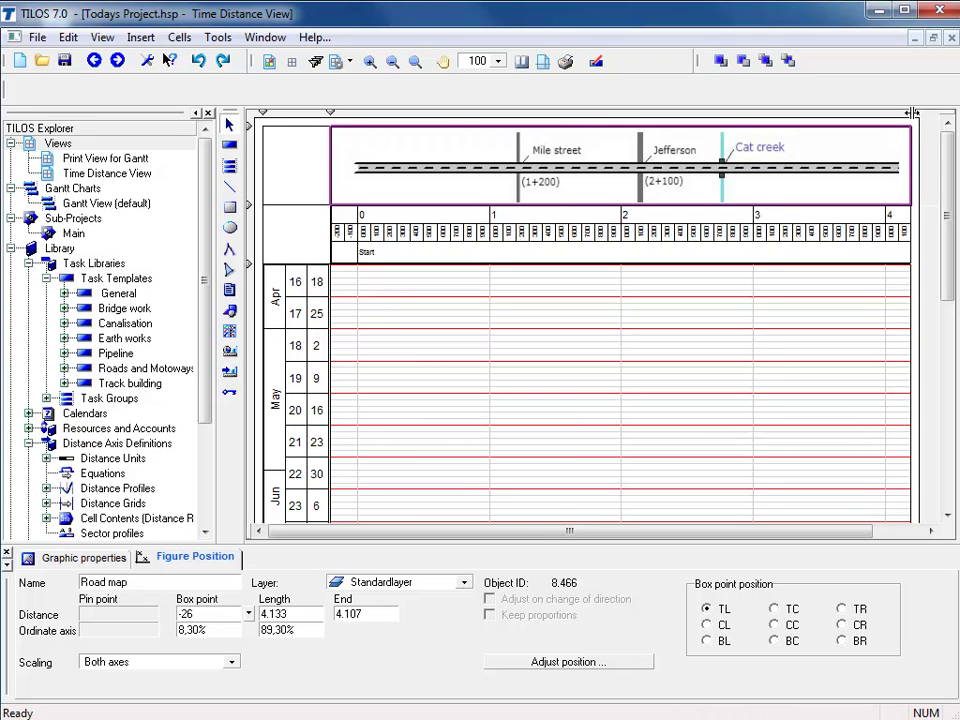
{"action": "left_click_drag", "start_coordinate": [911, 113], "coordinate": [938, 163]}
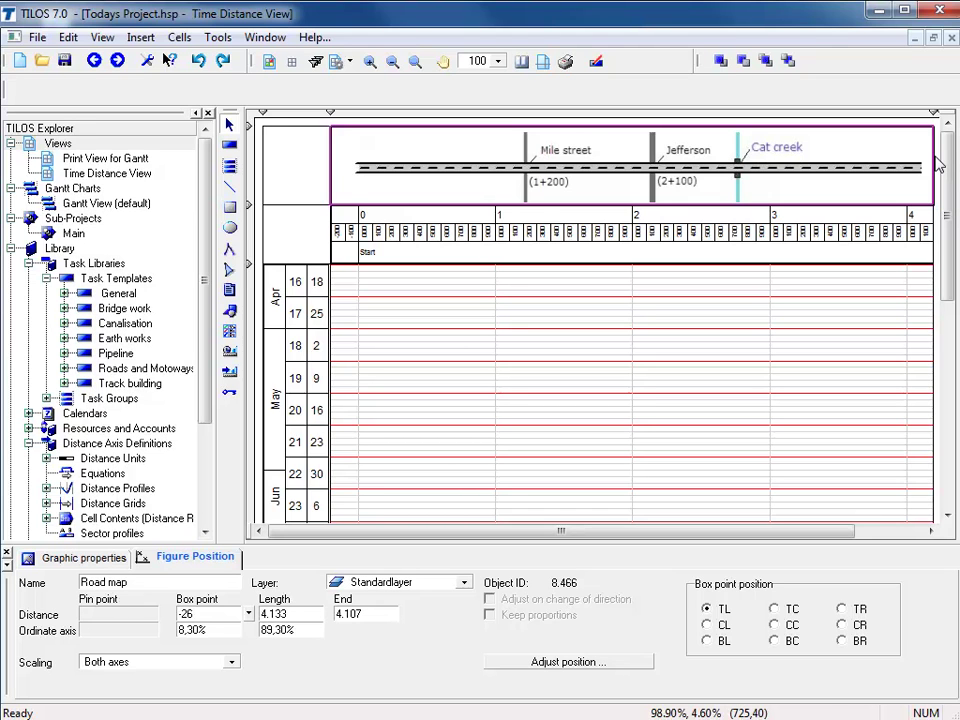
Try a grid start distance of 1.000, then undo it back to -200
{"action": "left_click", "coordinate": [680, 435]}
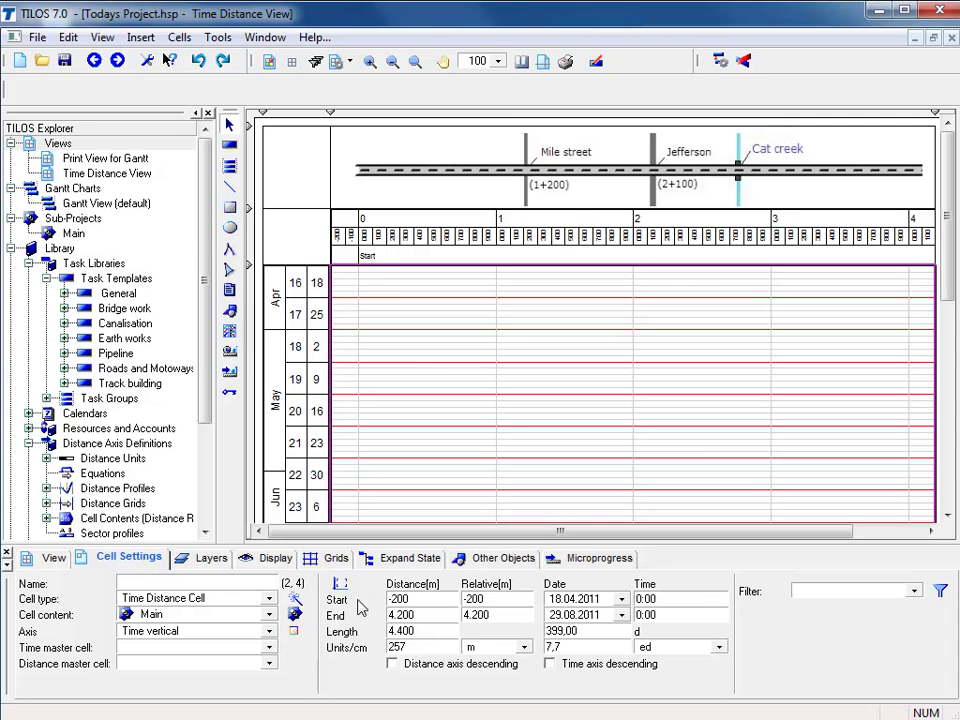
{"action": "double_click", "coordinate": [413, 598]}
{"action": "type", "text": "1.00"}
{"action": "type", "text": "0"}
{"action": "key", "text": "Return"}
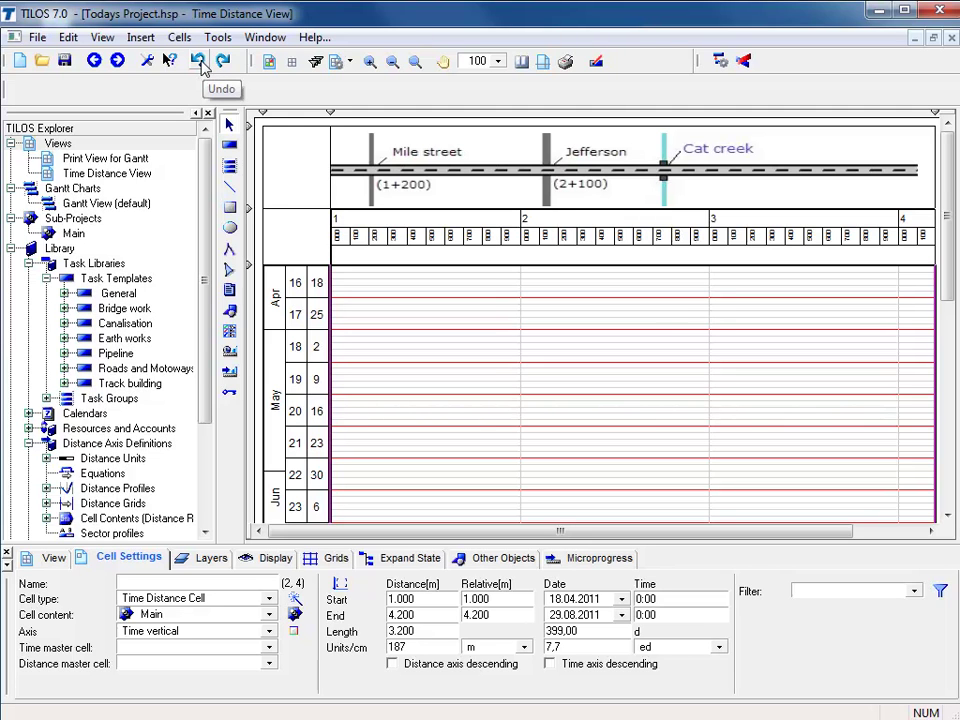
{"action": "left_click", "coordinate": [201, 64]}
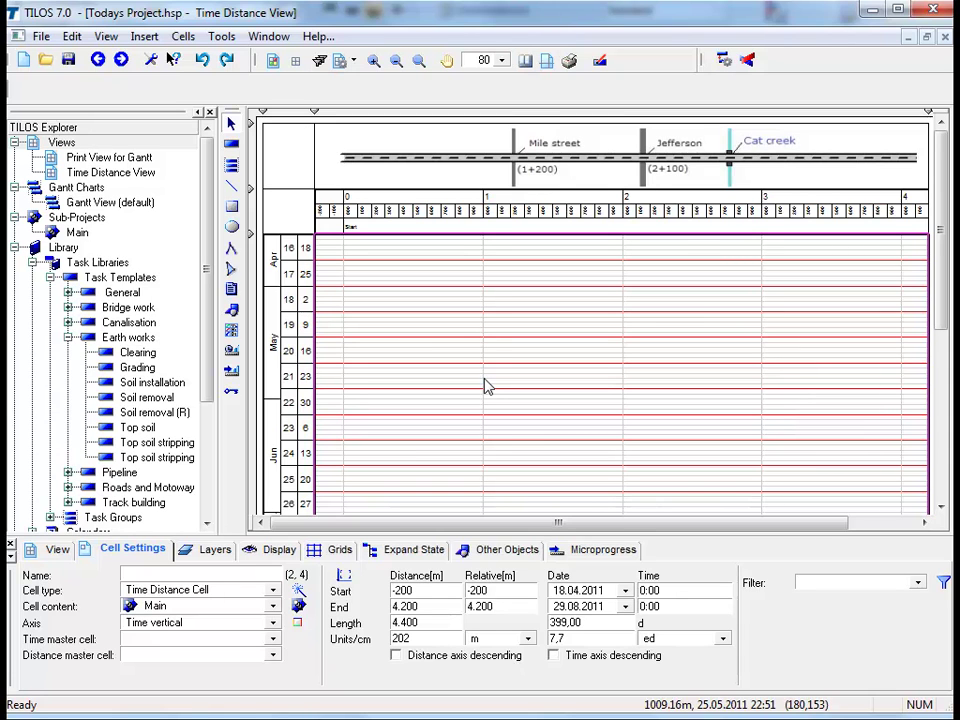
Open the {Name} scale line's settings from the distance ruler's scales table
{"action": "left_click", "coordinate": [561, 215]}
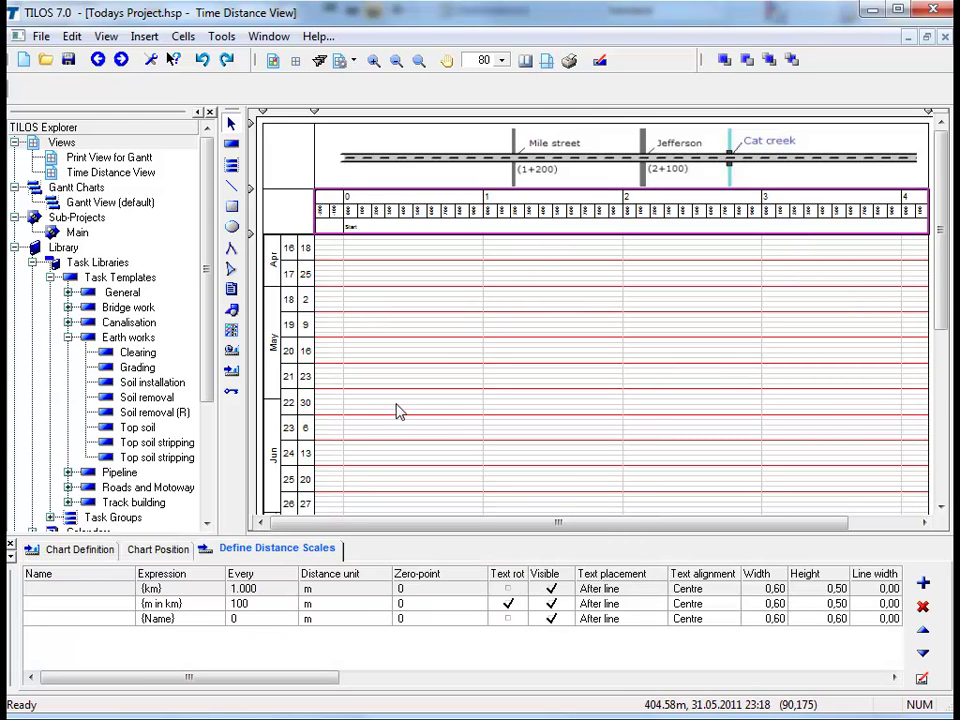
{"action": "left_click", "coordinate": [297, 553]}
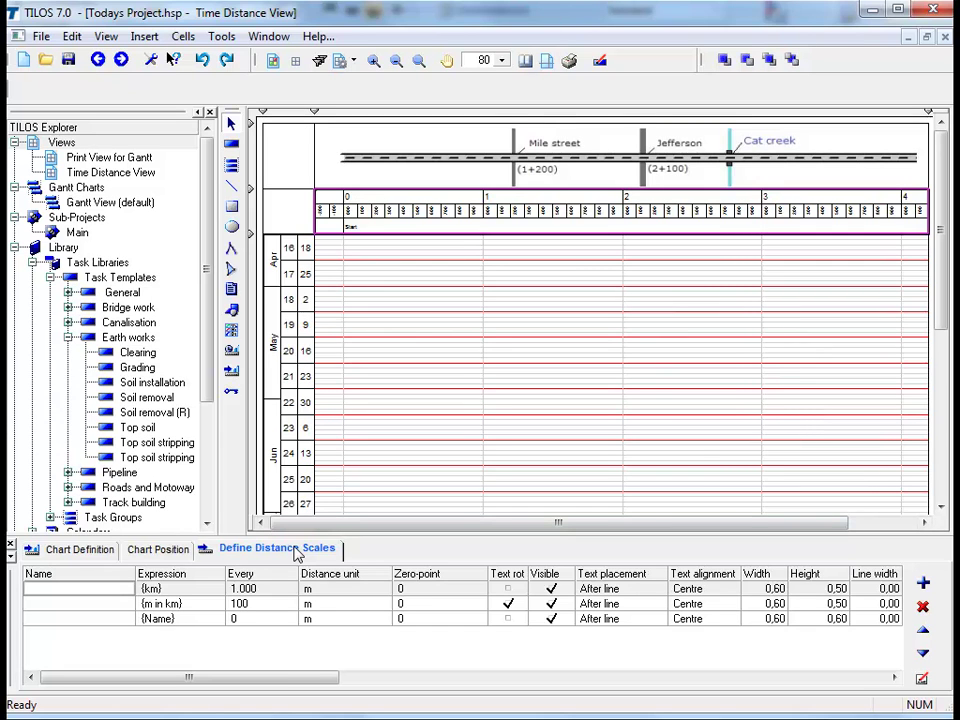
{"action": "double_click", "coordinate": [103, 619]}
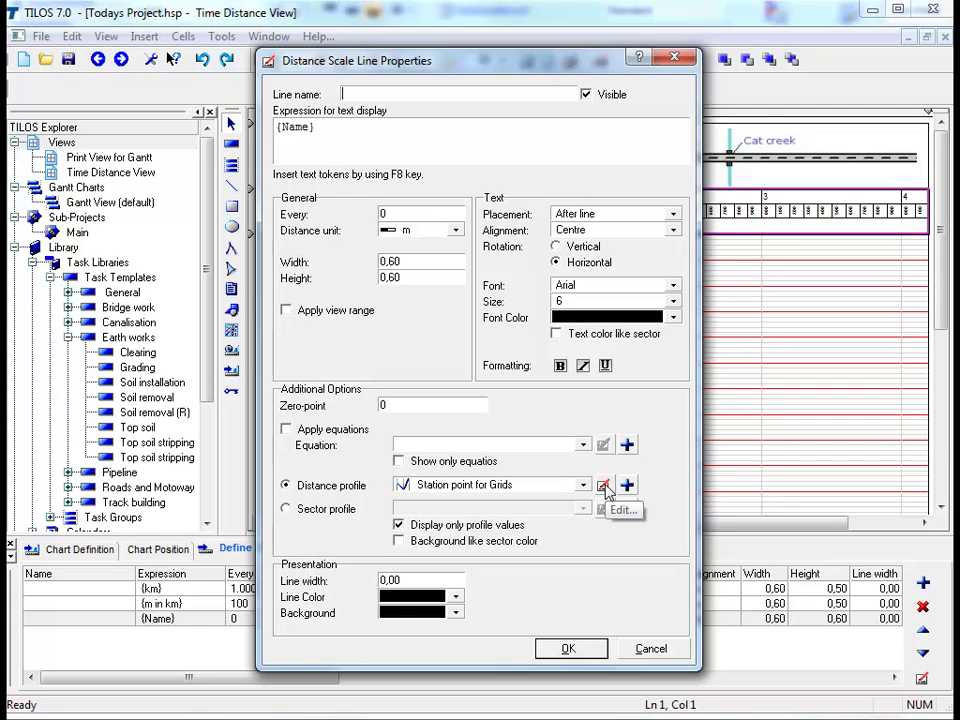
{"action": "left_click", "coordinate": [605, 485]}
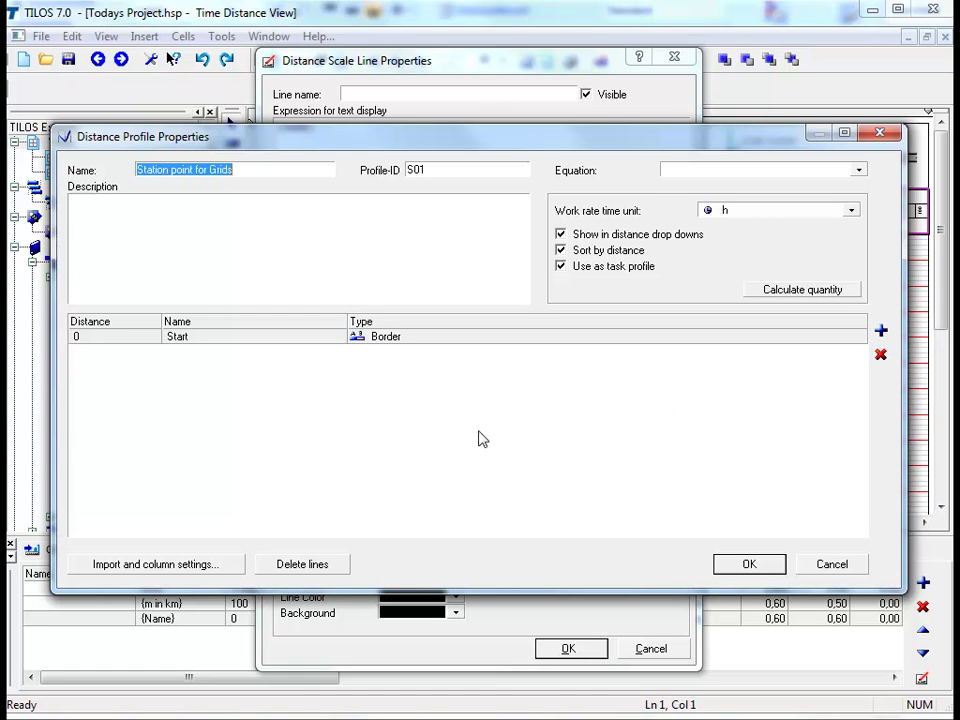
Open the profile's import and column settings, revealing the station spreadsheet
{"action": "left_click", "coordinate": [160, 566]}
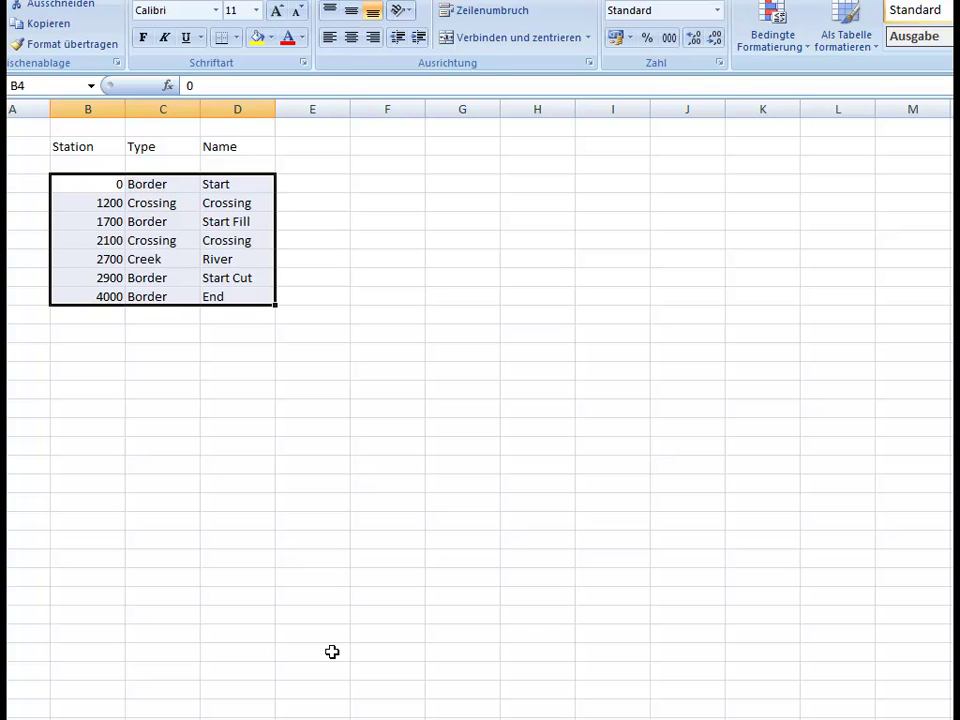
Copy the Excel range B4:D10 holding stations 0 to 4000
{"action": "key", "text": "ctrl+c"}
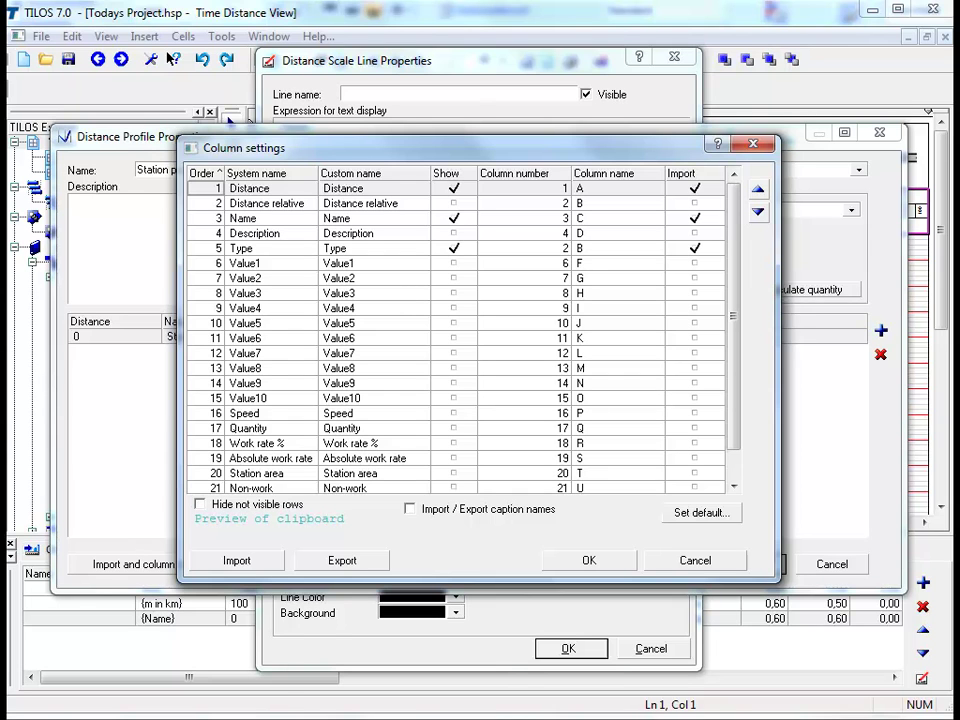
Import the seven copied stations, Start at 0 to End at 4.000, and accept the profile
{"action": "left_click", "coordinate": [240, 561]}
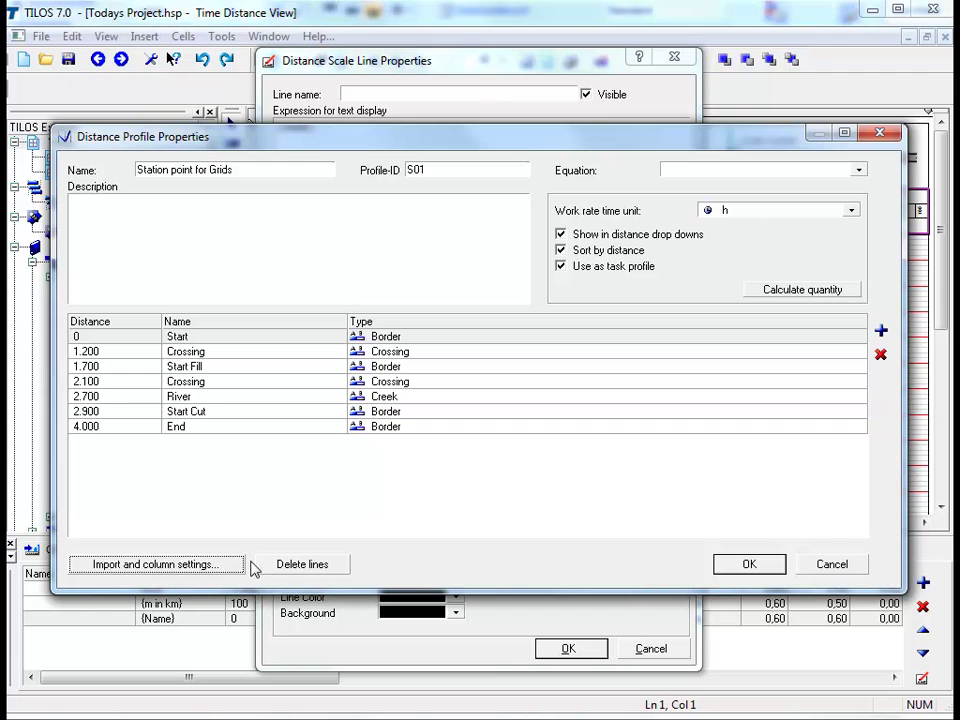
{"action": "left_click", "coordinate": [784, 563]}
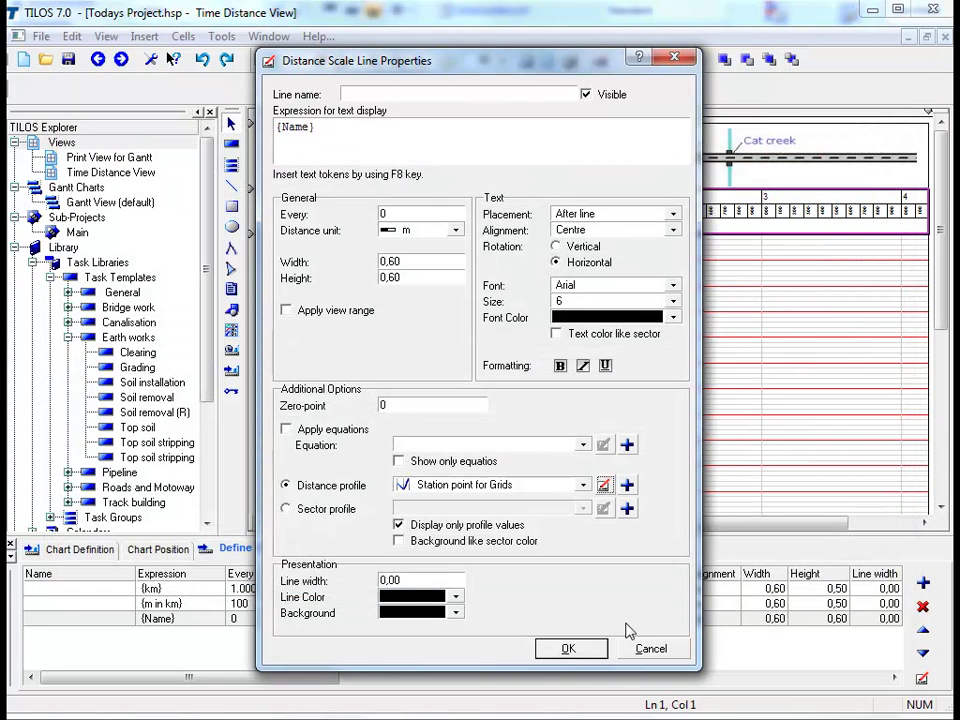
Accept the scale line so the ruler labels the seven stations, Start through End
{"action": "left_click", "coordinate": [592, 658]}
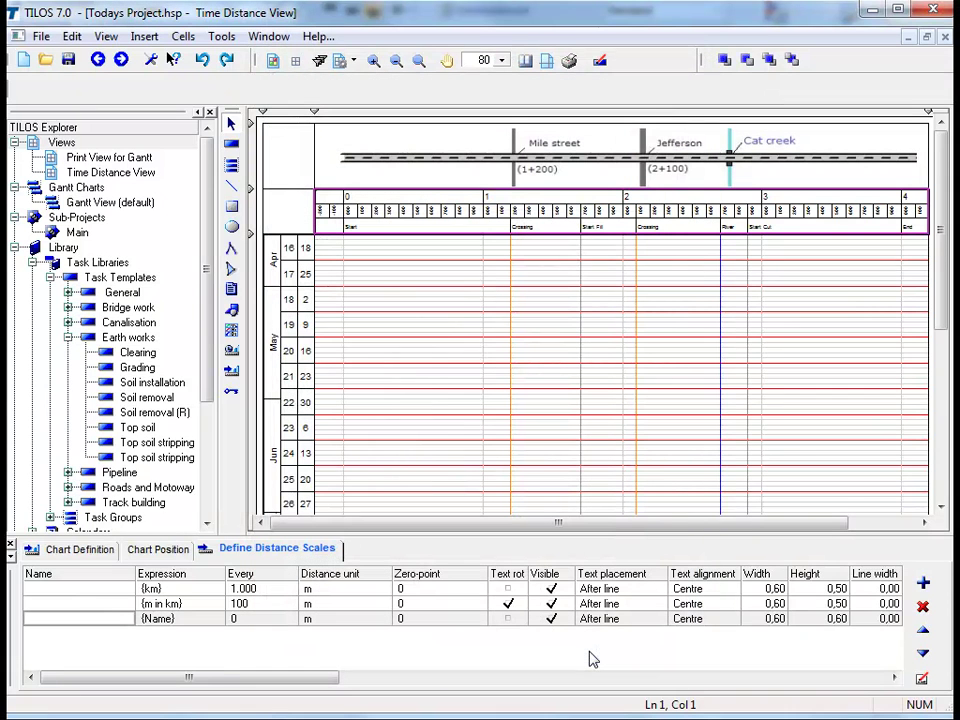